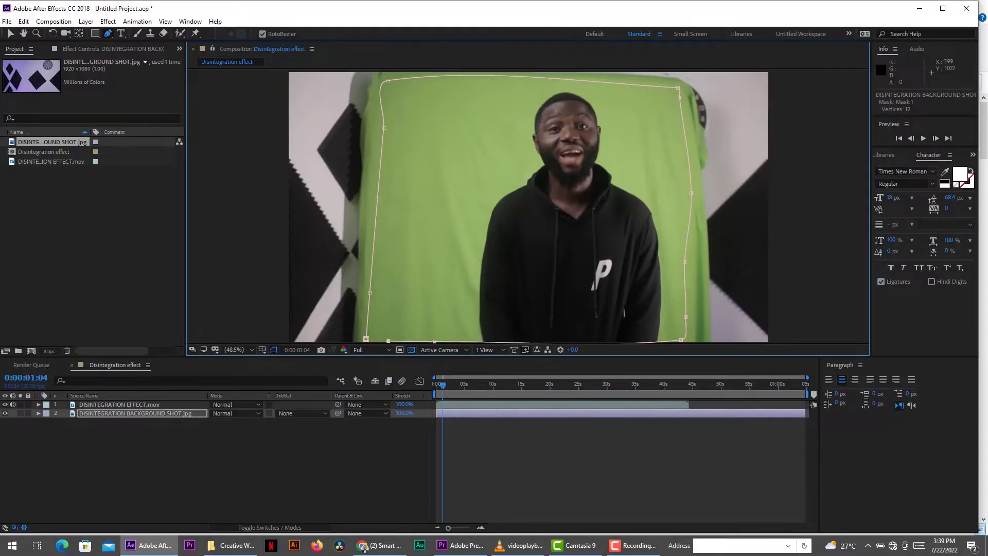
- Undo the mask path drawn around the green screen on the DISINTEGRATION BACKGROUND SHOT.jpg layer
{"action": "key", "text": "v"}
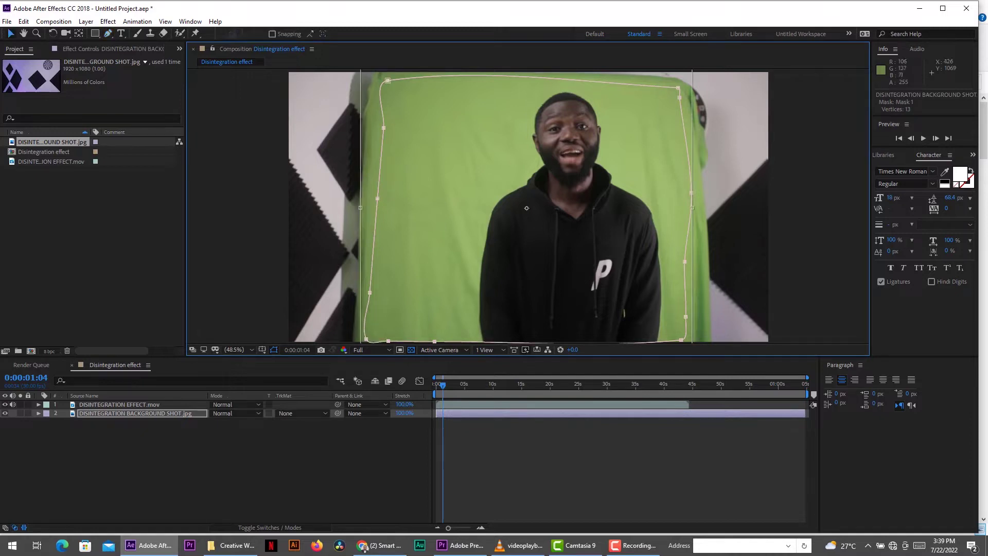
{"action": "key", "text": "ctrl+z"}
{"action": "key", "text": "ctrl+z"}
{"action": "key", "text": "ctrl+z"}
{"action": "key", "text": "ctrl+z"}
{"action": "key", "text": "ctrl+z"}
{"action": "key", "text": "ctrl+z"}
{"action": "key", "text": "ctrl+z"}
{"action": "key", "text": "ctrl+z"}
{"action": "key", "text": "ctrl+z"}
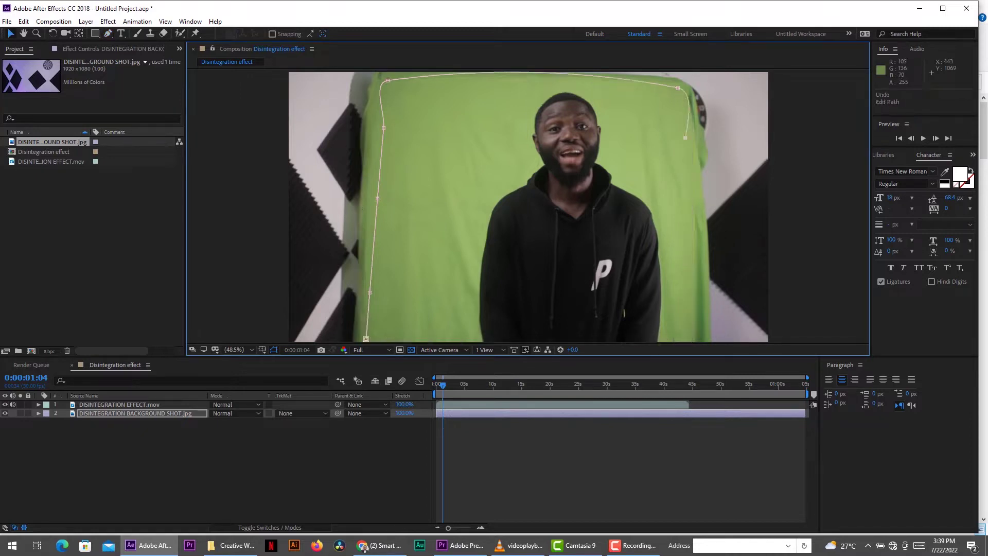
- Draw a closed RotoBezier mask just inside the green backdrop, around the man, on the DISINTEGRATION EFFECT.mov layer
{"action": "left_click", "coordinate": [398, 340]}
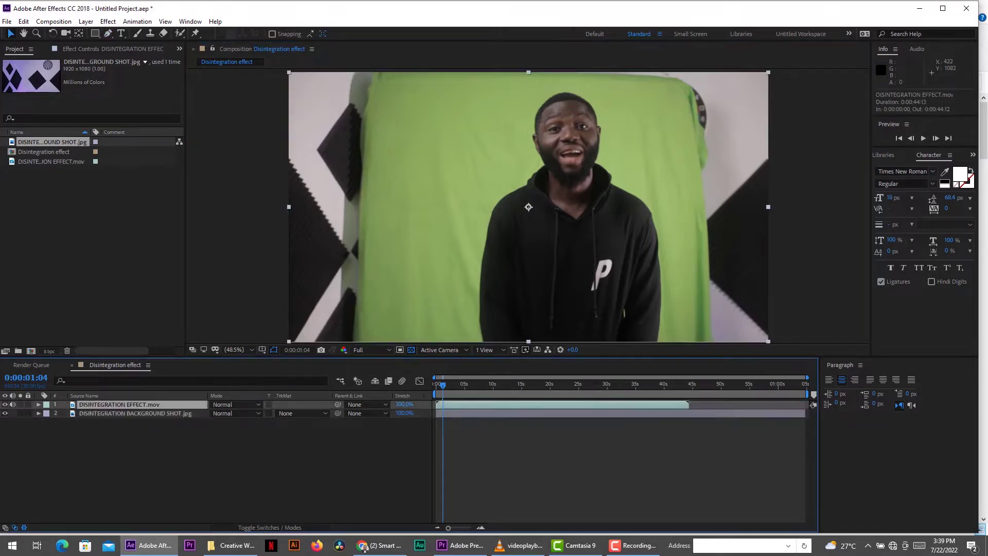
{"action": "key", "text": "g"}
{"action": "left_click", "coordinate": [368, 338]}
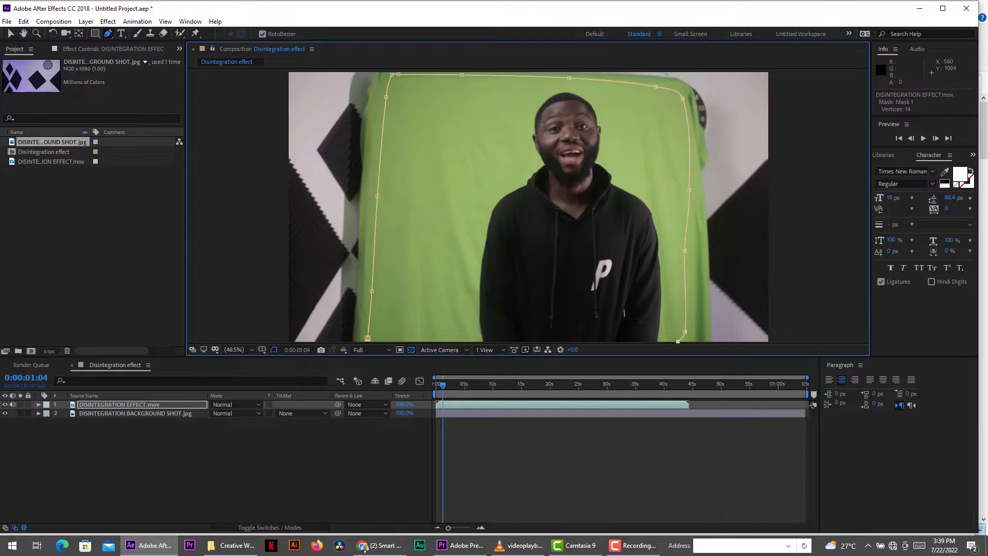
{"action": "left_click", "coordinate": [367, 339]}
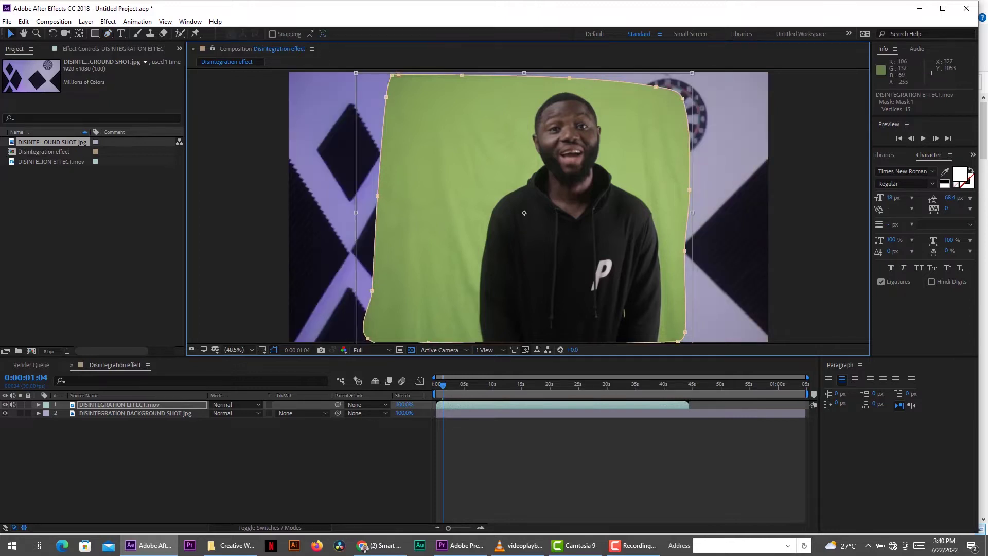
- Apply Keylight (1.2) to the masked clip and sample the green backdrop as the screen colour
{"action": "left_click", "coordinate": [108, 21]}
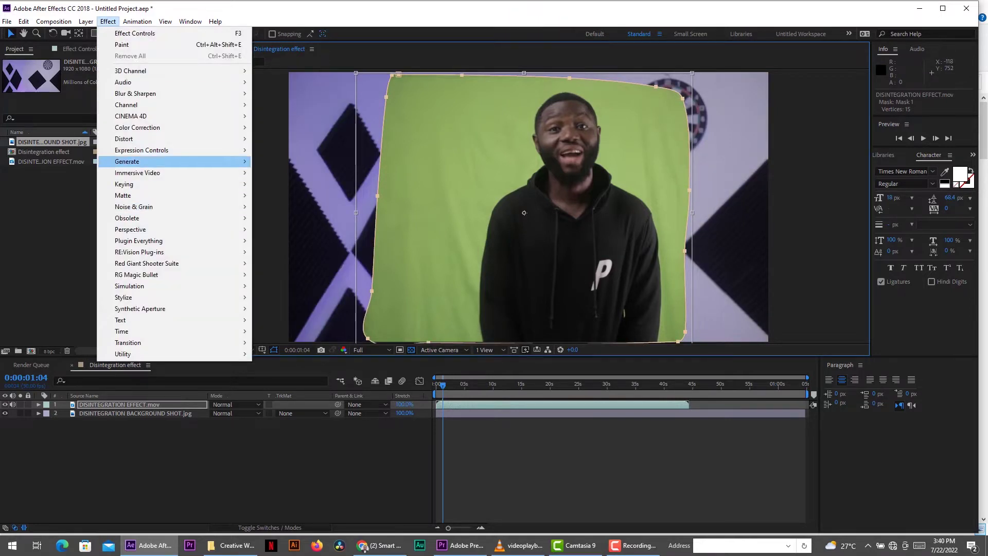
{"action": "mouse_move", "coordinate": [134, 184]}
{"action": "left_click", "coordinate": [284, 274]}
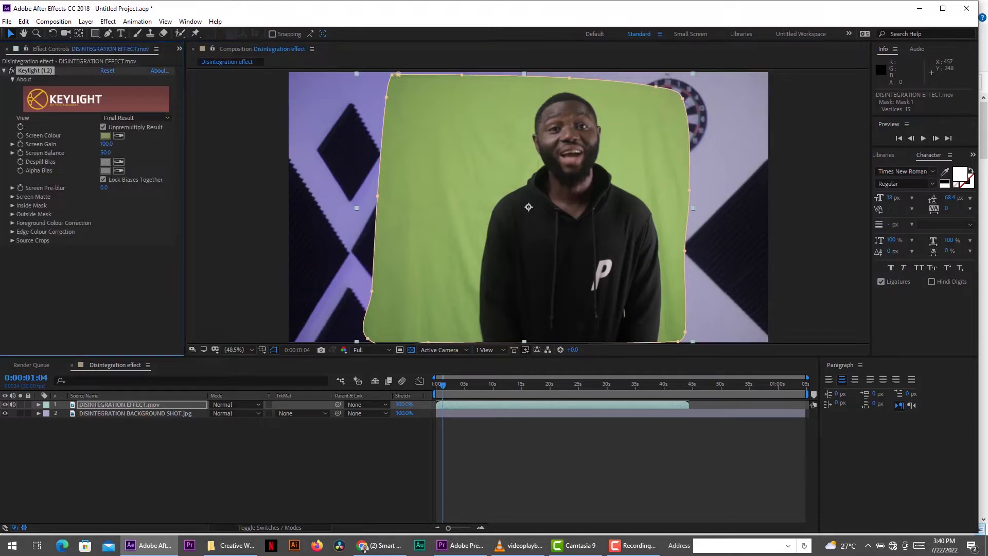
{"action": "left_click", "coordinate": [403, 258]}
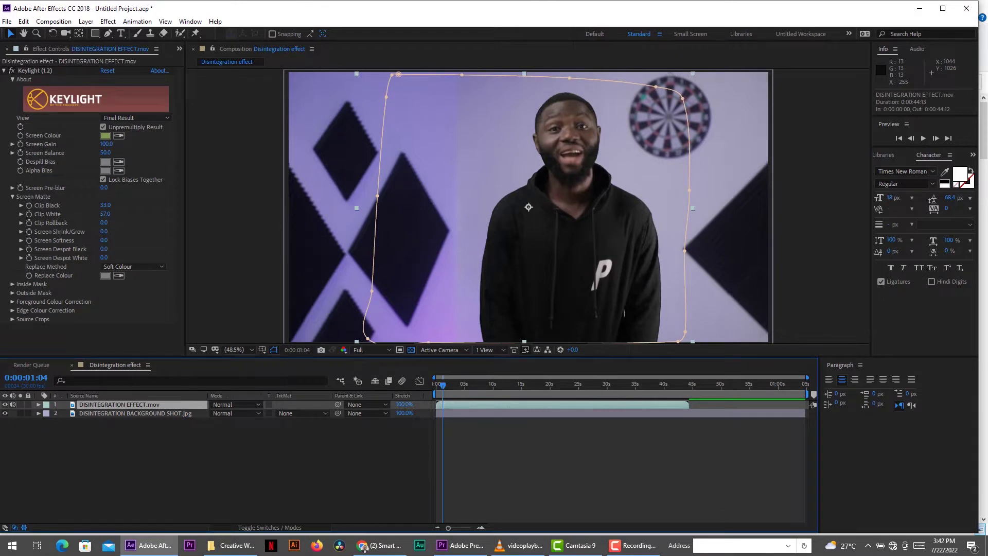
- Duplicate the keyed clip layer and add Fractal Noise to the top copy with contrast 171 and brightness -22
{"action": "key", "text": "ctrl+d"}
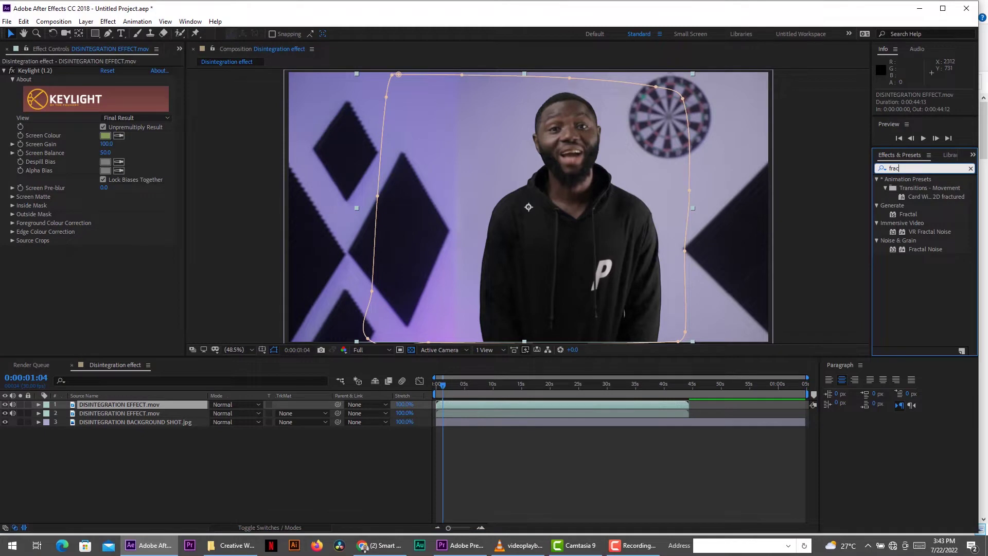
{"action": "left_click_drag", "start_coordinate": [925, 249], "coordinate": [103, 404]}
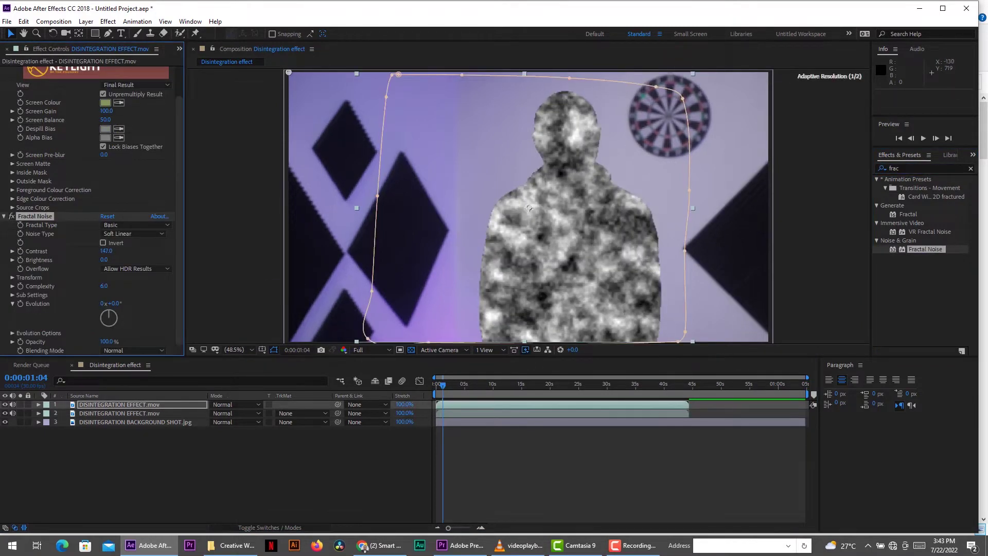
{"action": "left_click_drag", "start_coordinate": [130, 251], "coordinate": [90, 259]}
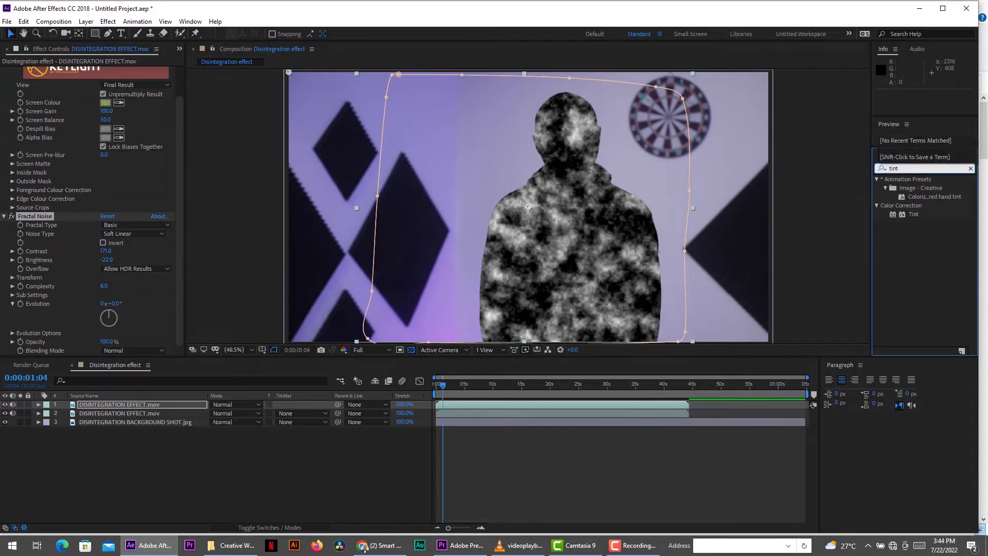
- Add the Tint effect to the fractal noise layer and map white to a dark brown
{"action": "left_click_drag", "start_coordinate": [914, 214], "coordinate": [130, 407]}
{"action": "left_click", "coordinate": [105, 333]}
{"action": "left_click_drag", "start_coordinate": [179, 297], "coordinate": [180, 289]}
{"action": "left_click", "coordinate": [133, 257]}
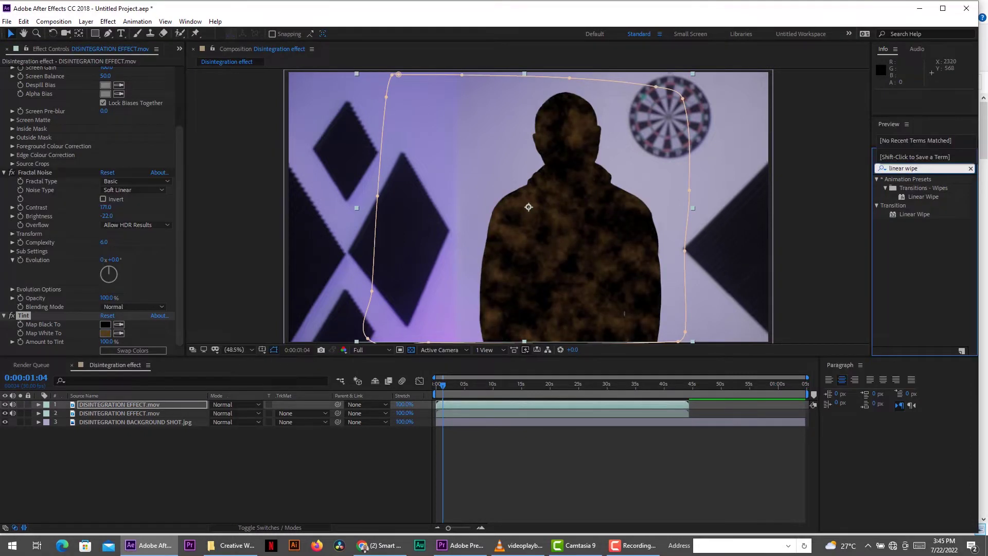
- Add the Linear Wipe transition to the brown noise layer and preview the wipe across the man
{"action": "left_click_drag", "start_coordinate": [913, 214], "coordinate": [139, 404]}
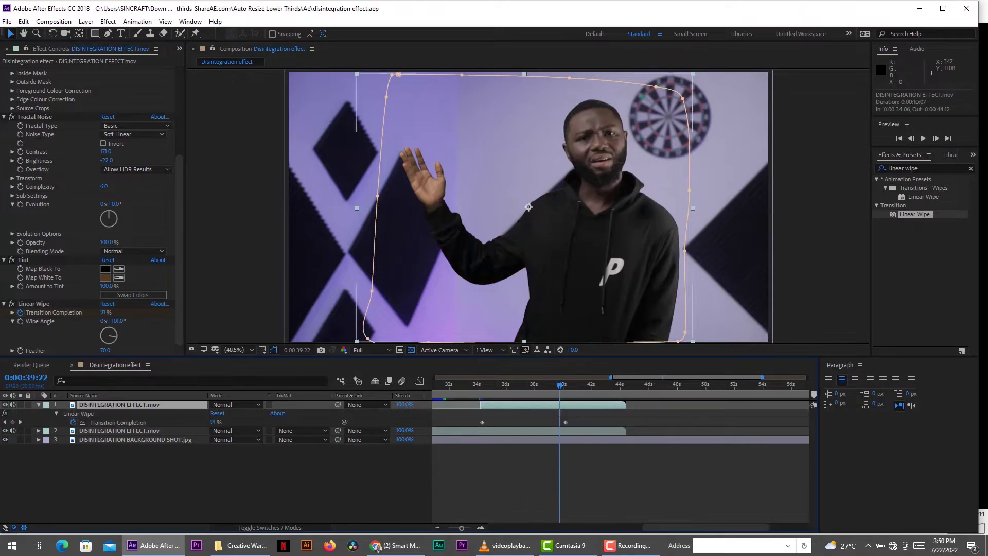
{"action": "key", "text": "space"}
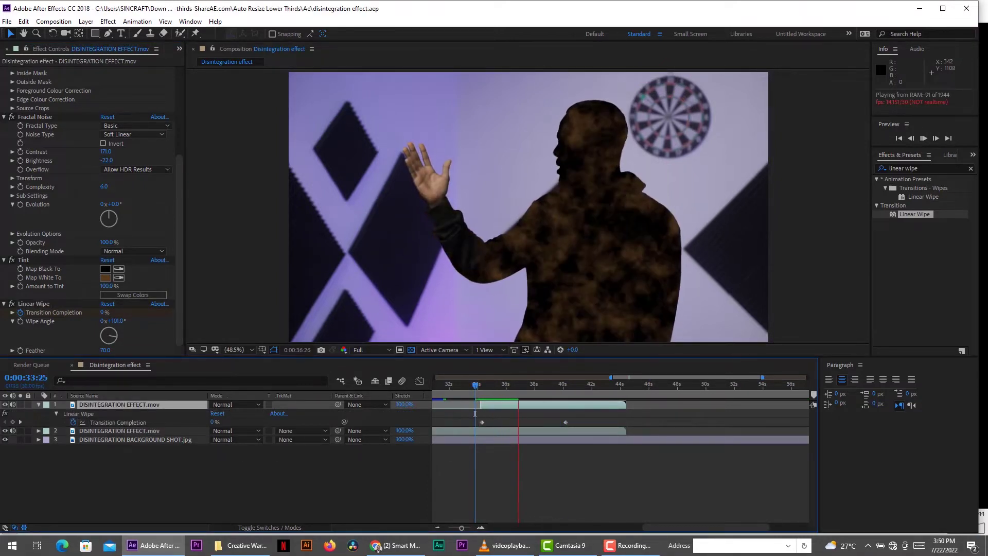
{"action": "key", "text": "space"}
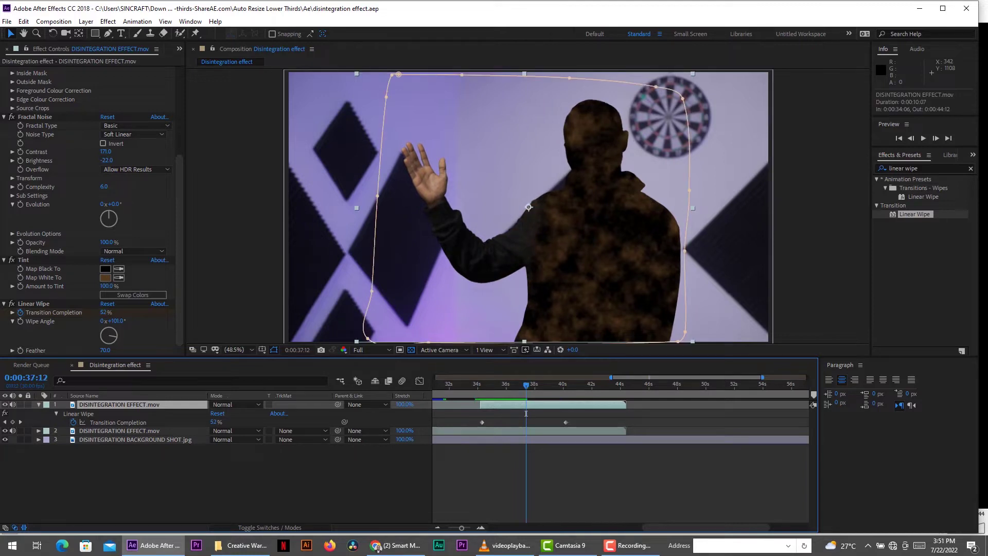
- Duplicate the noise-textured layer and pre-compose the top two clip layers under the default name
{"action": "key", "text": "ctrl+d"}
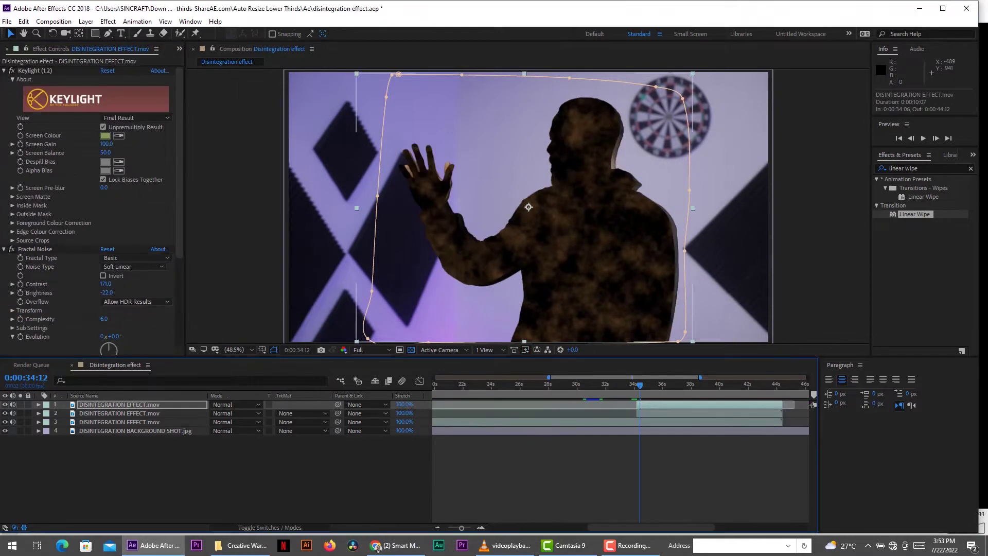
{"action": "left_click", "coordinate": [119, 412], "text": "shift"}
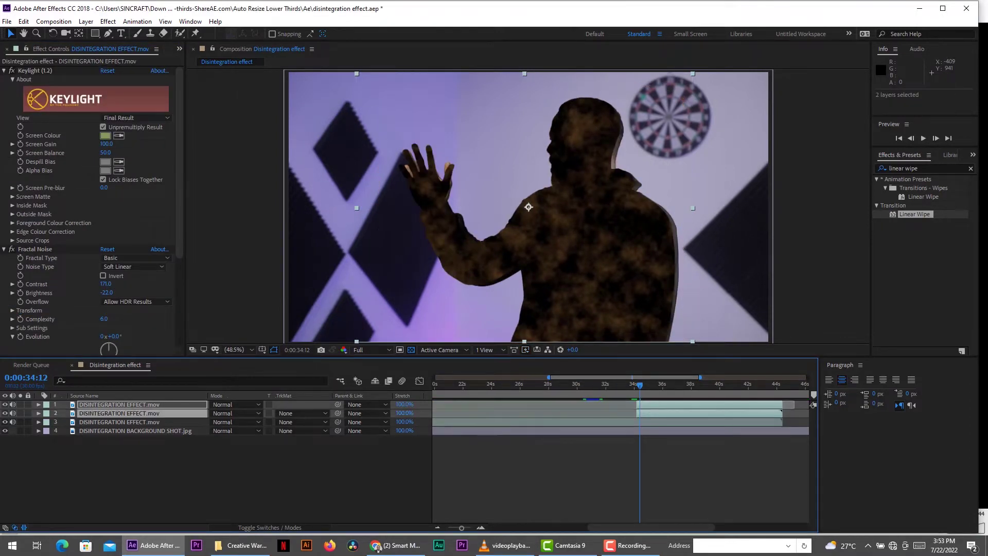
{"action": "key", "text": "ctrl+shift+c"}
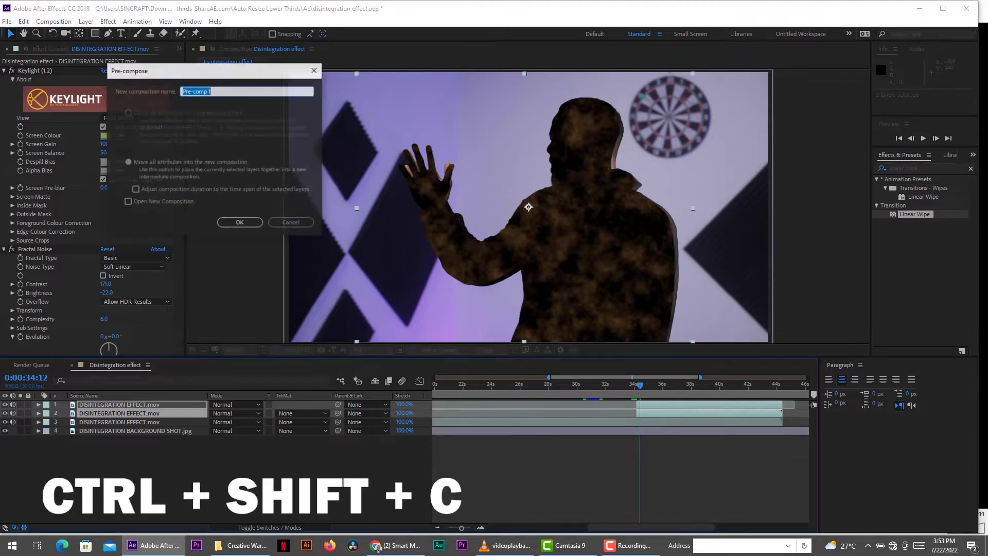
{"action": "key", "text": "Return"}
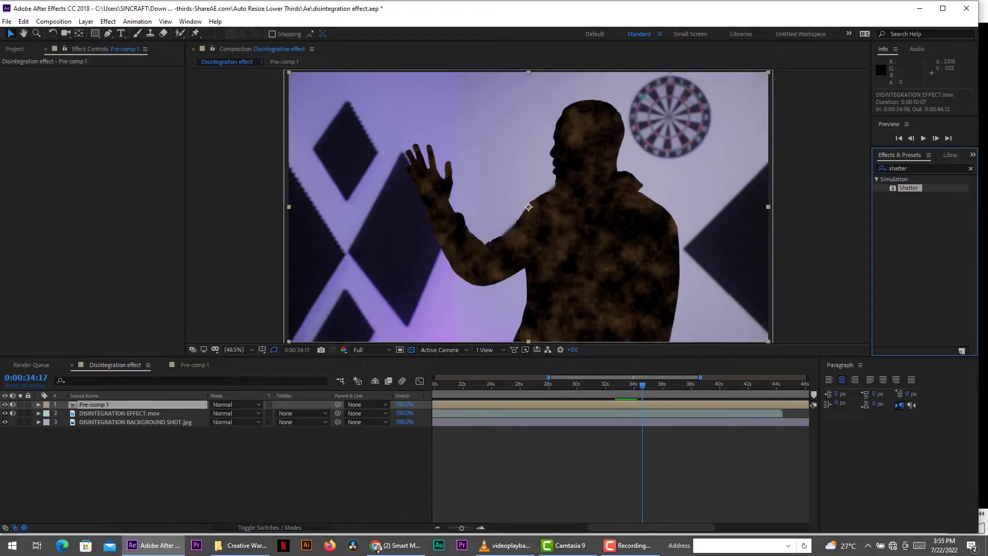
- Apply the Shatter effect to Pre-comp 1 and set its view to Rendered
{"action": "left_click_drag", "start_coordinate": [908, 188], "coordinate": [535, 407]}
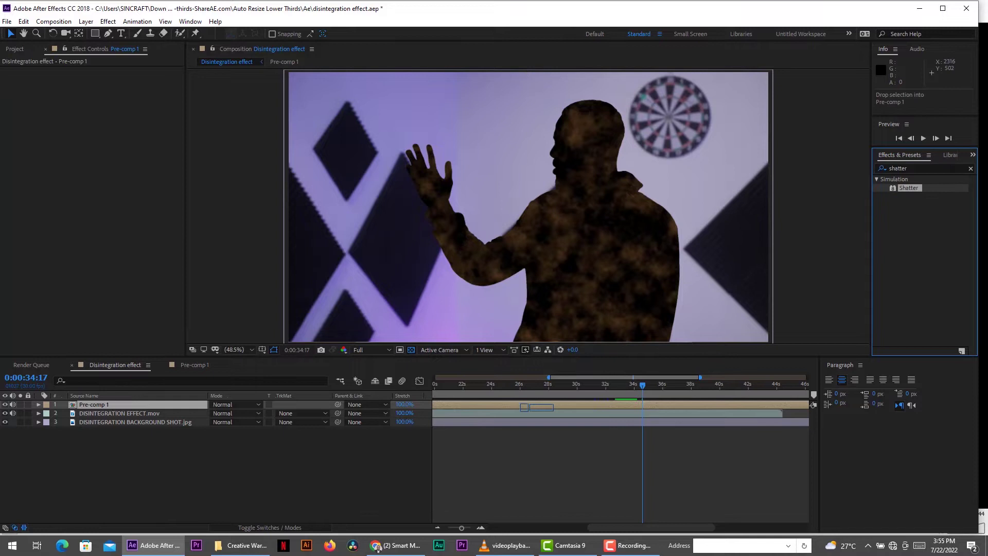
{"action": "left_click_drag", "start_coordinate": [535, 407], "coordinate": [535, 407]}
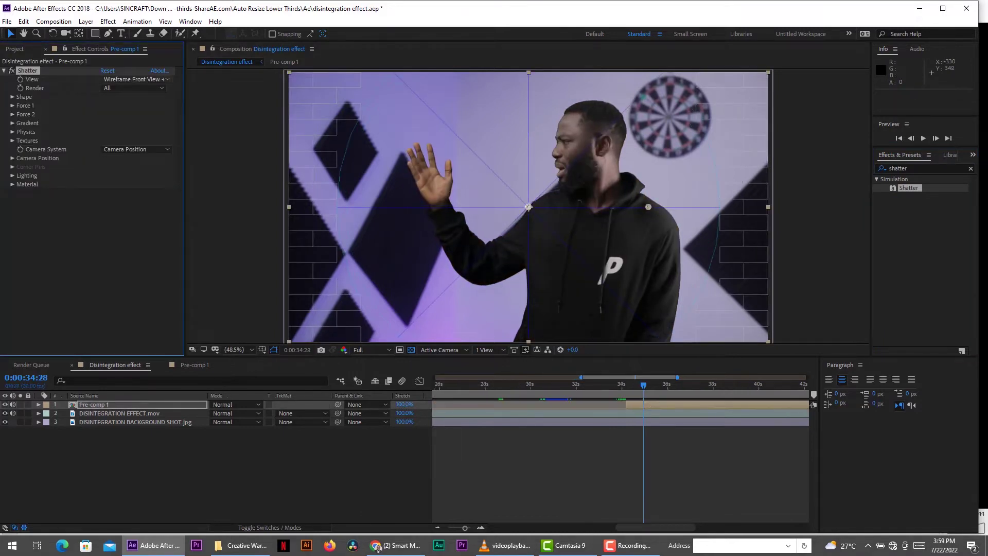
{"action": "left_click", "coordinate": [136, 80]}
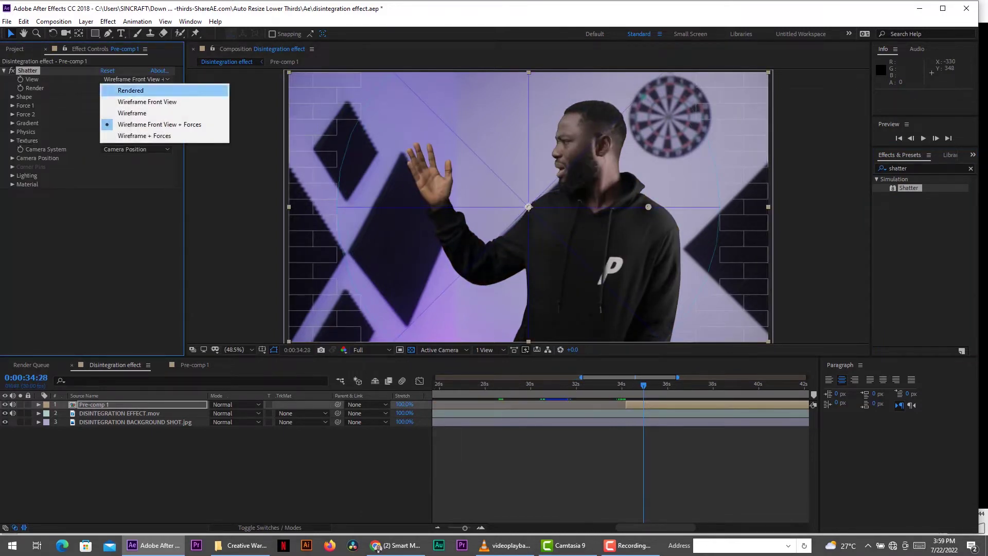
{"action": "left_click", "coordinate": [131, 90]}
- Set the Shatter shape pattern to Glass with 200 repetitions
{"action": "left_click", "coordinate": [12, 97]}
{"action": "left_click", "coordinate": [136, 105]}
{"action": "left_click", "coordinate": [125, 188]}
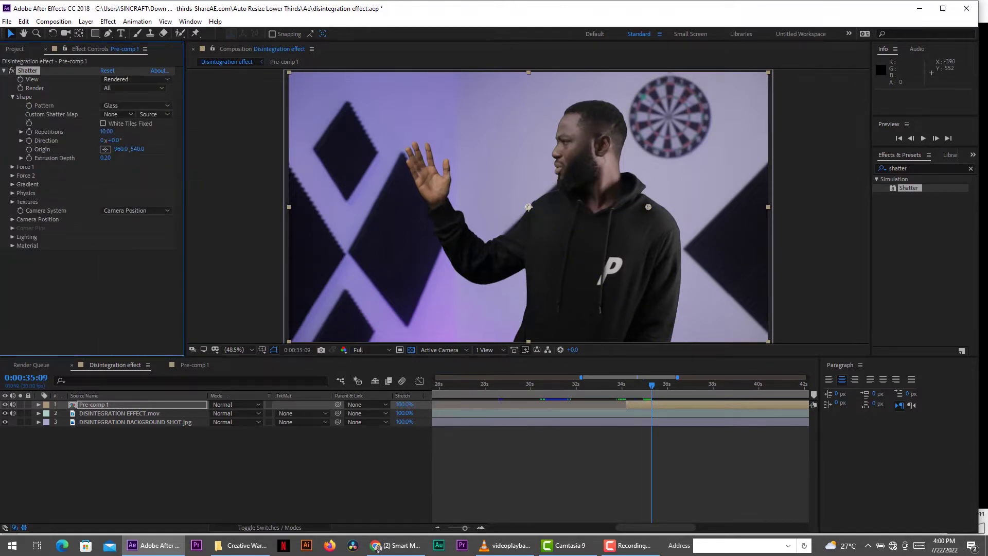
{"action": "left_click", "coordinate": [106, 132]}
{"action": "type", "text": "200"}
{"action": "key", "text": "Return"}
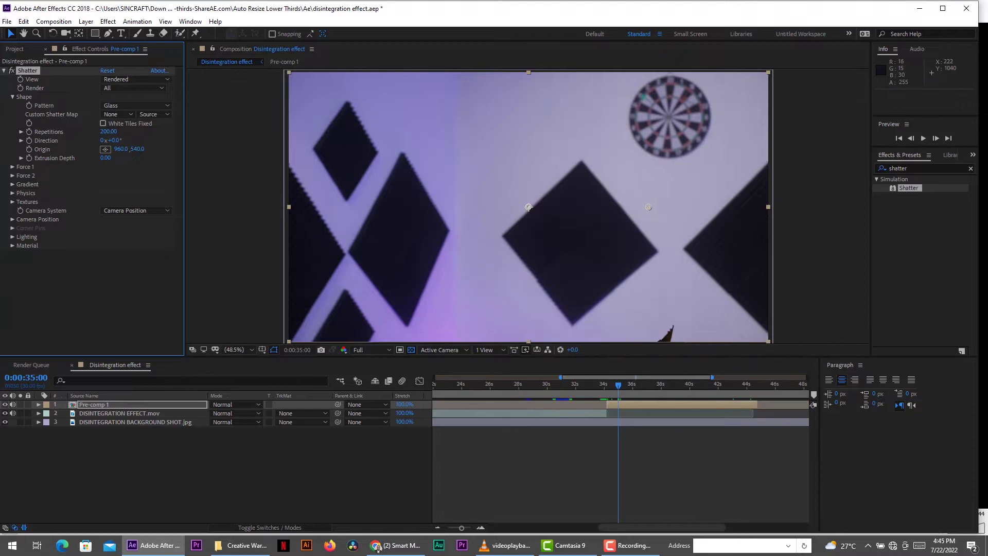
- Place Shatter's Force 1 position just above and beside the raised hand, at about 641, 326
{"action": "left_click", "coordinate": [12, 166]}
{"action": "left_click", "coordinate": [105, 175]}
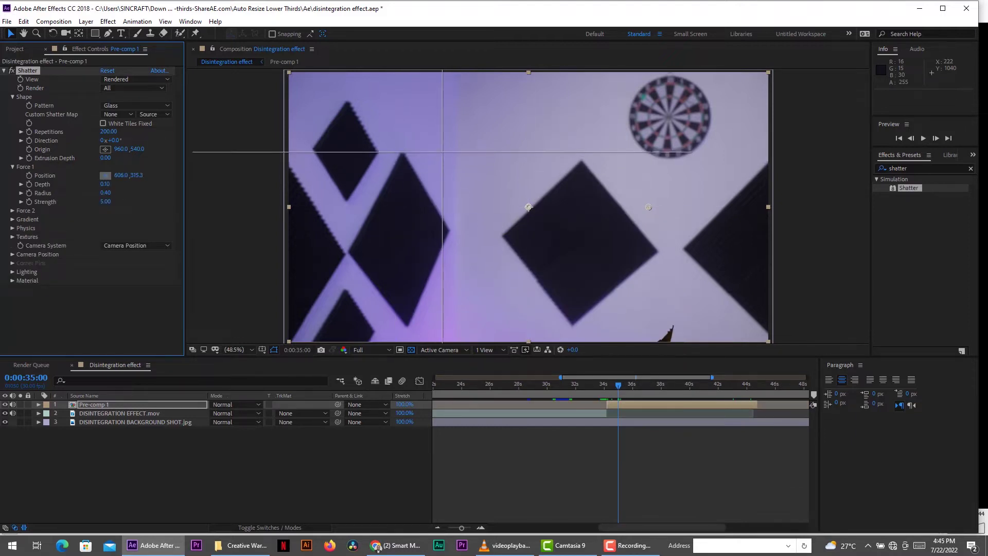
{"action": "left_click", "coordinate": [448, 153]}
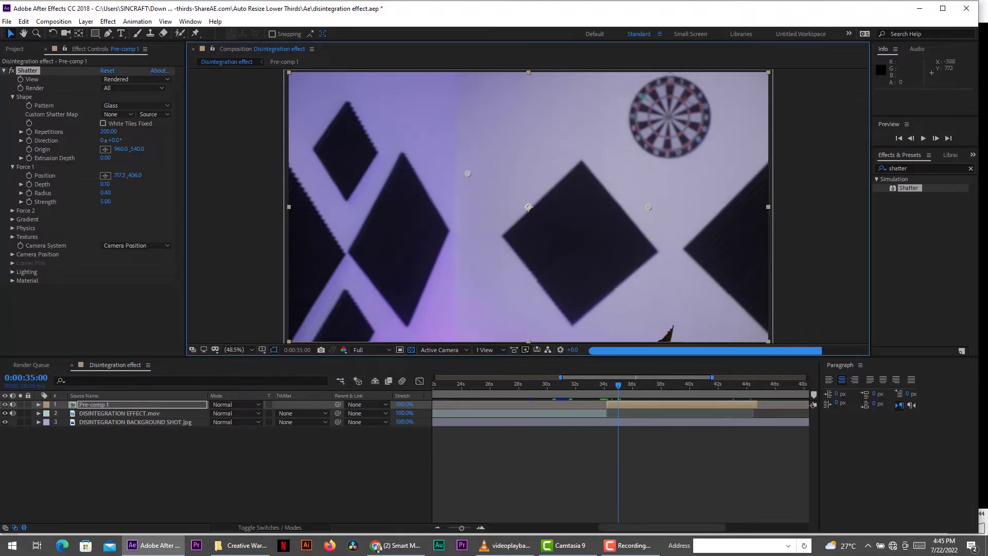
- Set Force 1 radius to 0.15 and strength to 0.2
{"action": "left_click", "coordinate": [106, 193]}
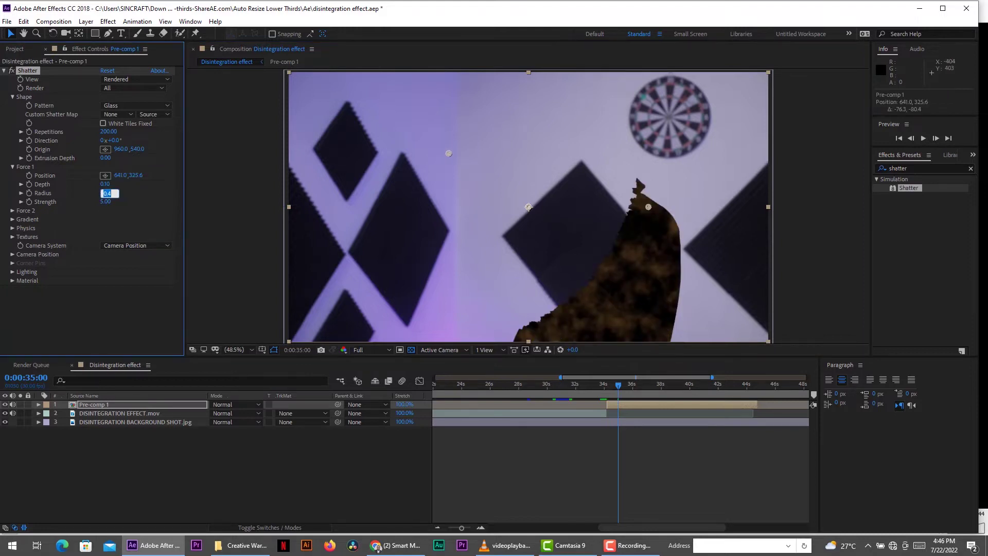
{"action": "type", "text": "0"}
{"action": "key", "text": "Return"}
{"action": "left_click", "coordinate": [105, 202]}
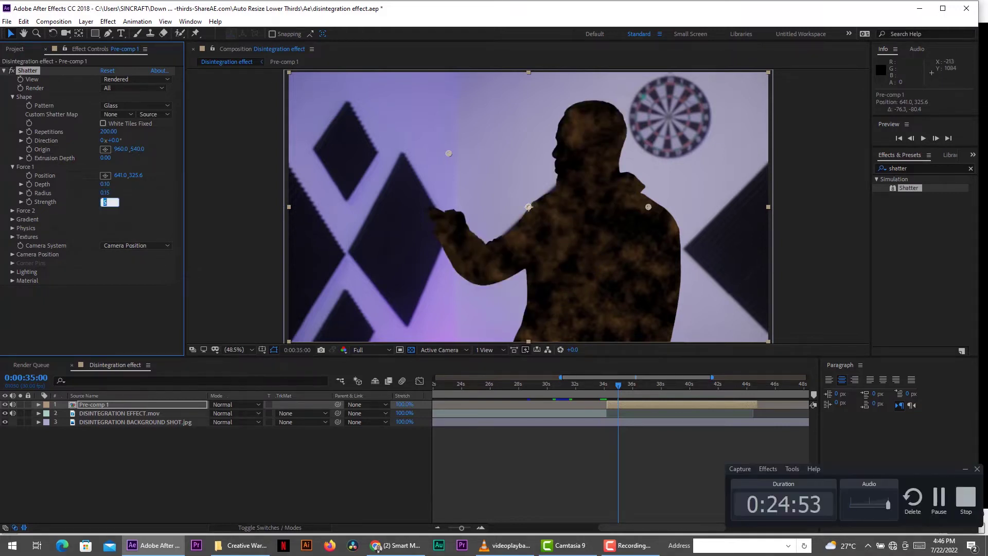
{"action": "type", "text": "0.2"}
{"action": "key", "text": "Return"}
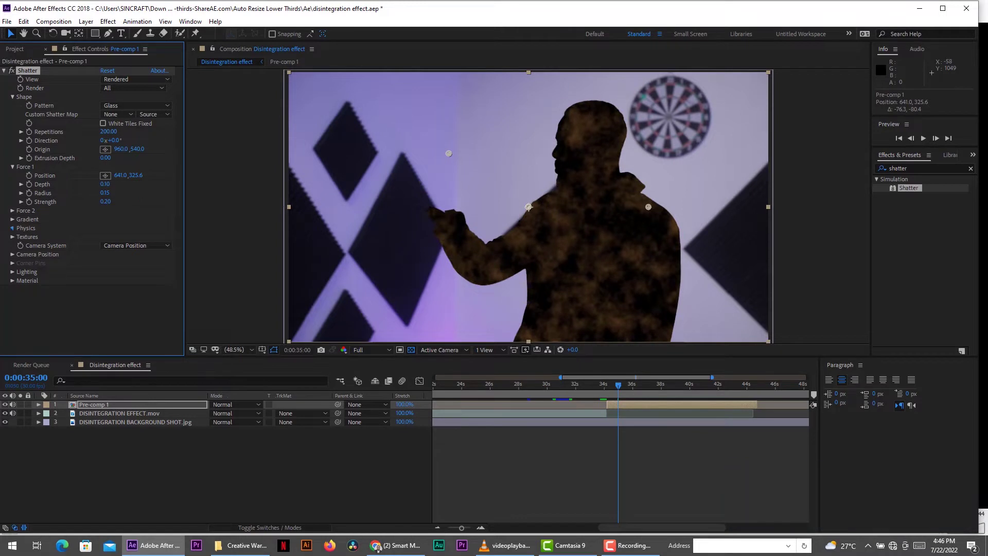
- Set the viscosity in Shatter's physics settings to 0.2
{"action": "left_click", "coordinate": [12, 228]}
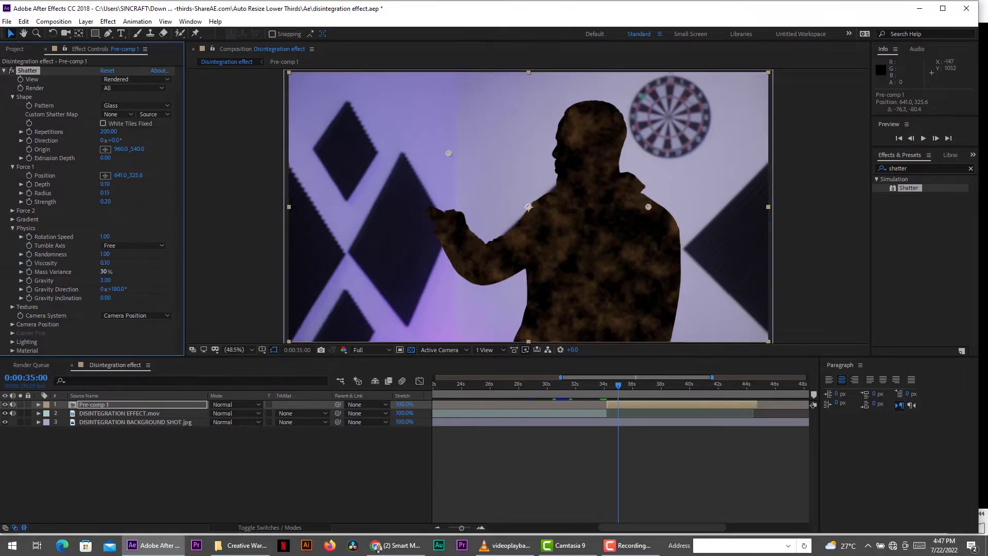
{"action": "left_click", "coordinate": [105, 263]}
{"action": "type", "text": "0.2"}
{"action": "key", "text": "Return"}
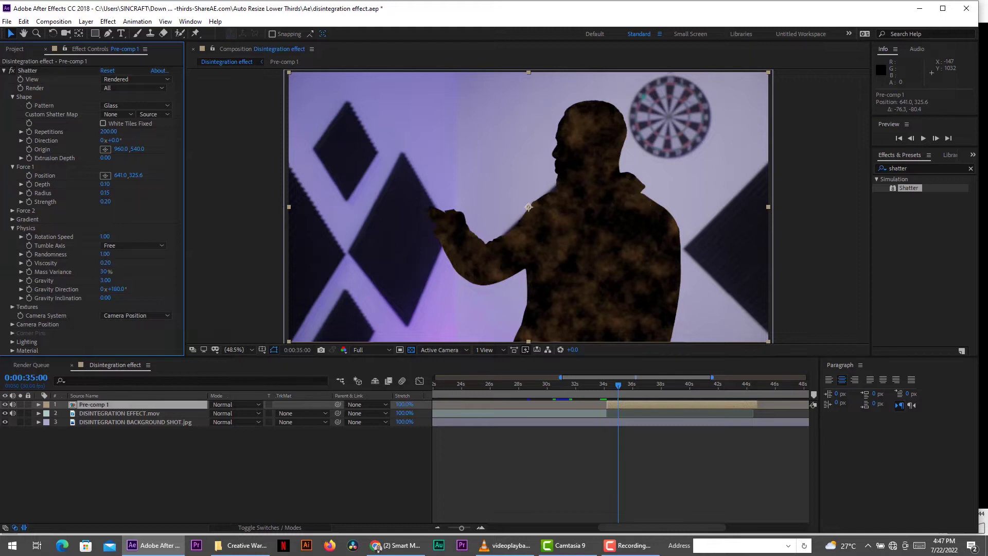
- Set Shatter's gravity to 0.2, gravity direction to 0° and gravity inclination to 50
{"action": "left_click", "coordinate": [105, 280]}
{"action": "key", "text": "Return"}
{"action": "left_click", "coordinate": [116, 288]}
{"action": "type", "text": "0"}
{"action": "key", "text": "Return"}
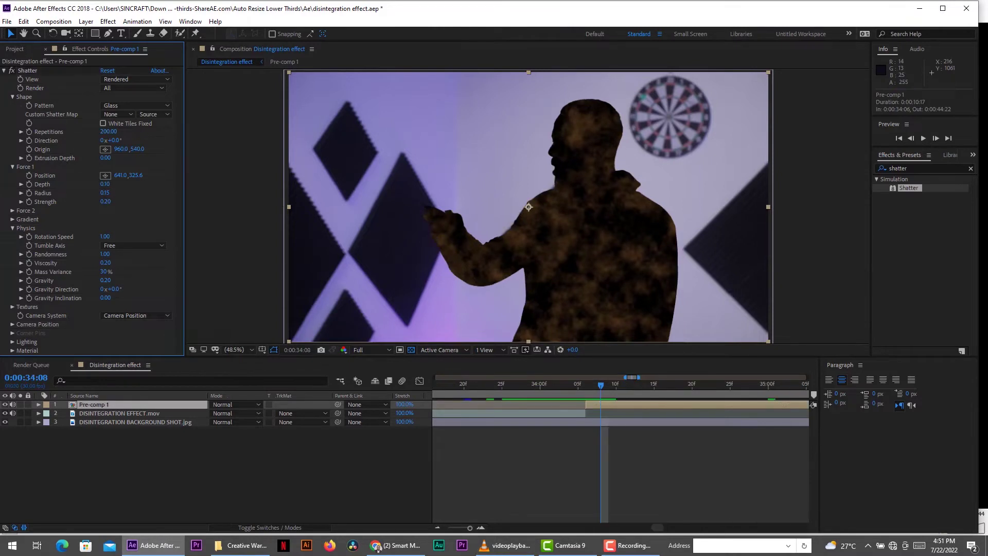
{"action": "left_click", "coordinate": [105, 298]}
{"action": "type", "text": "50"}
{"action": "key", "text": "Return"}
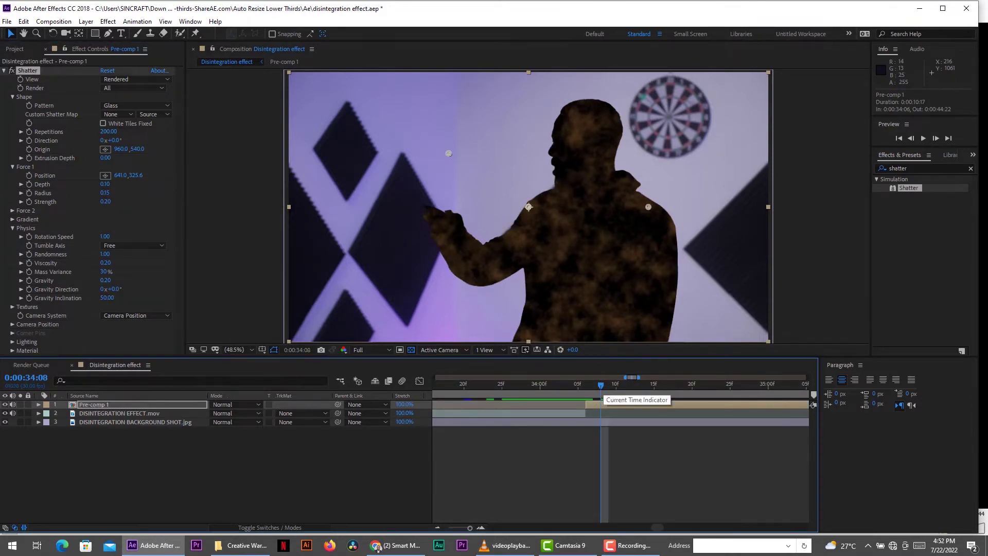
- Start keyframing the Force 1 position at 0:00:34:06, where the Pre-comp 1 layer begins
{"action": "left_click_drag", "start_coordinate": [601, 385], "coordinate": [585, 385]}
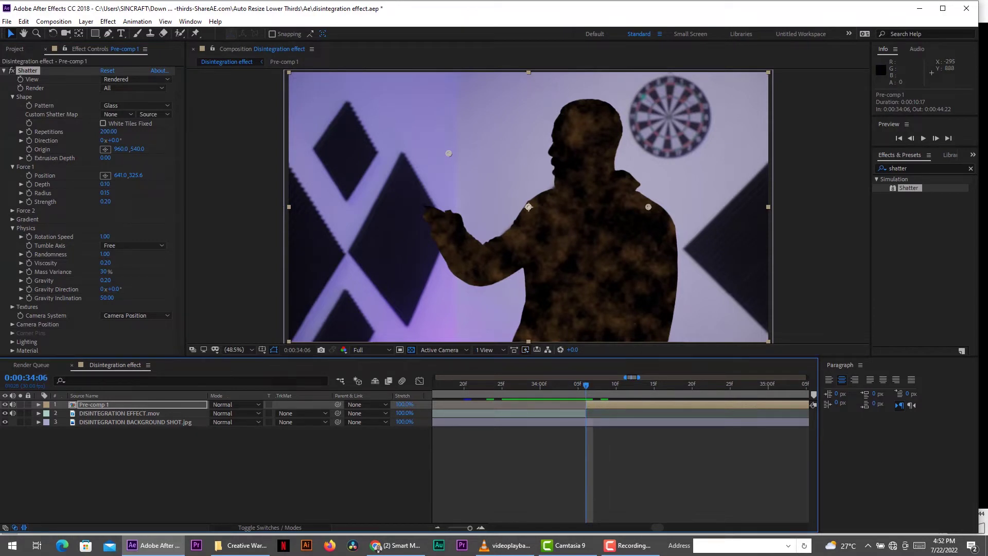
{"action": "left_click", "coordinate": [29, 175]}
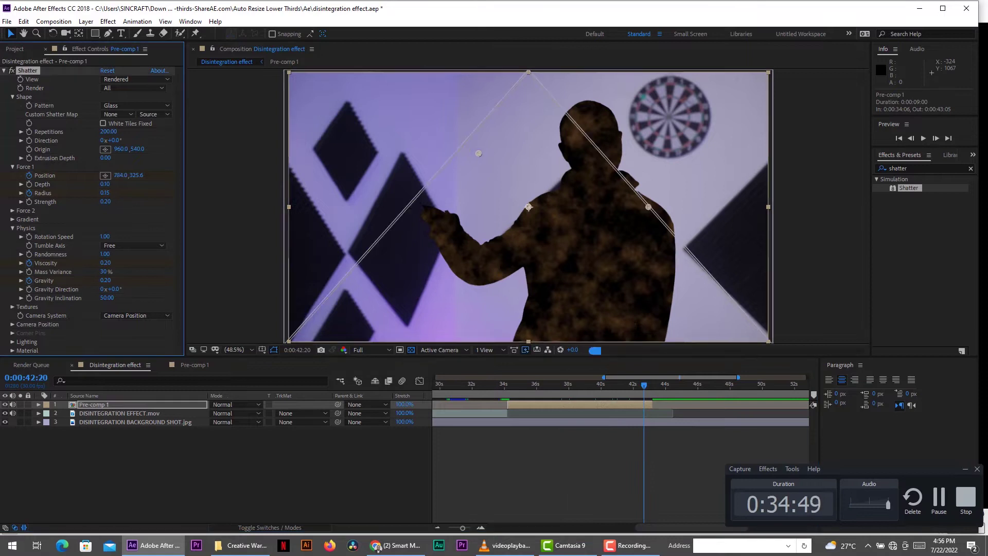
- At 0:00:42:20, move Shatter's Force 1 position to 1543.8, 908.9 and set its radius to 0.47
{"action": "left_click_drag", "start_coordinate": [478, 153], "coordinate": [674, 299]}
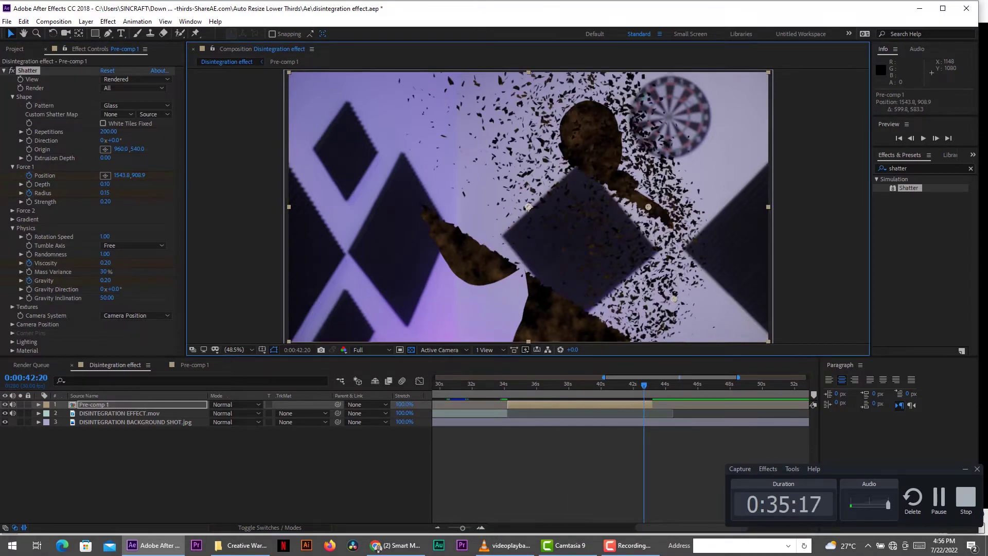
{"action": "left_click", "coordinate": [105, 192]}
{"action": "type", "text": "0.32"}
{"action": "key", "text": "Return"}
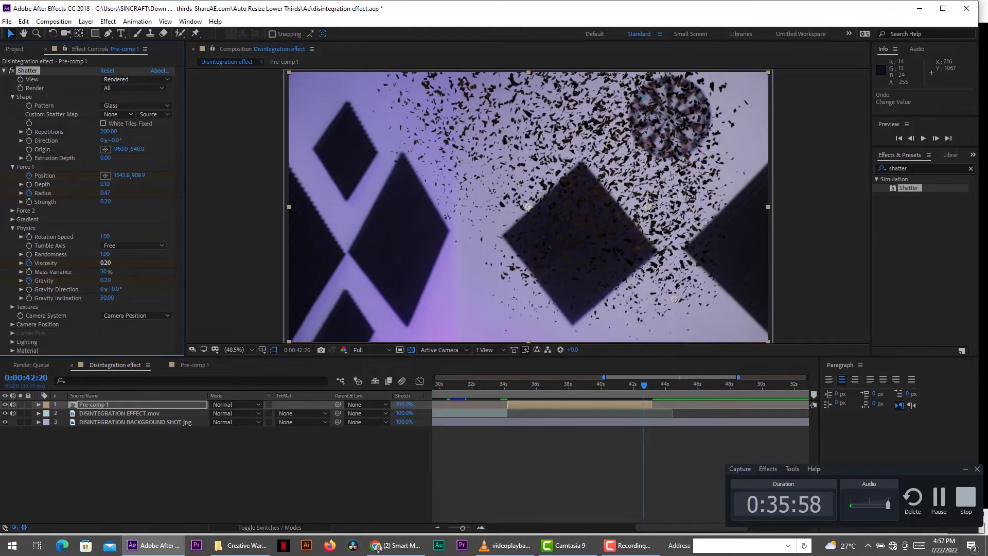
- Set Shatter's viscosity to 0 and its gravity to 0.6 at 0:00:42:20
{"action": "left_click", "coordinate": [107, 262]}
{"action": "type", "text": "0"}
{"action": "key", "text": "Return"}
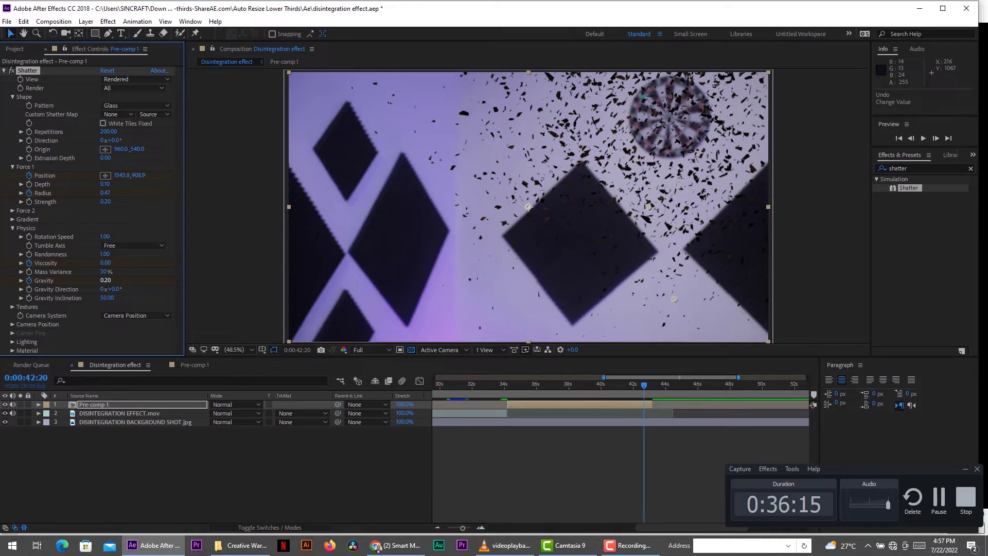
{"action": "left_click", "coordinate": [106, 281]}
{"action": "type", "text": "0.6"}
{"action": "key", "text": "Return"}
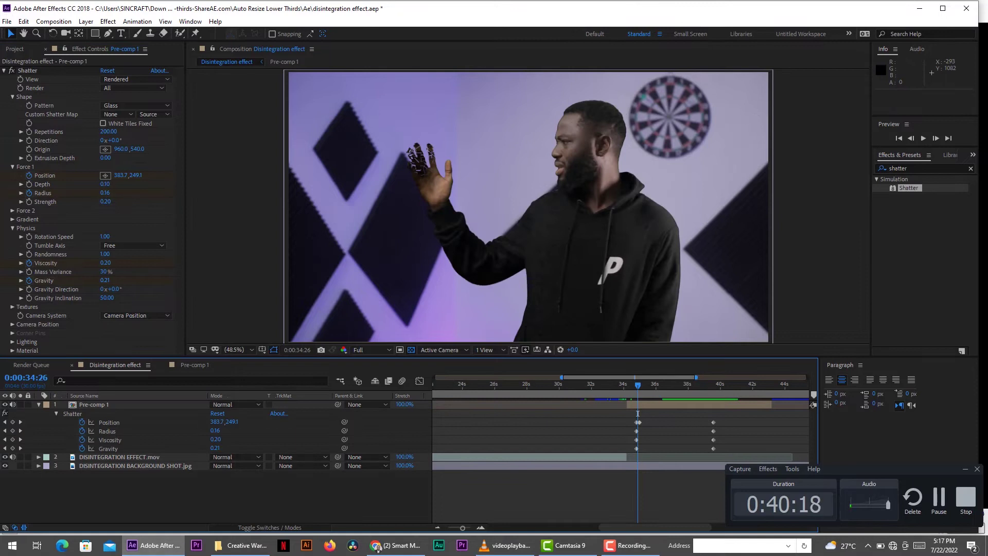
- Collapse Pre-comp 1's keyframed properties and create a black 1920 x 1080 px solid layer in the composition
{"action": "key", "text": "u"}
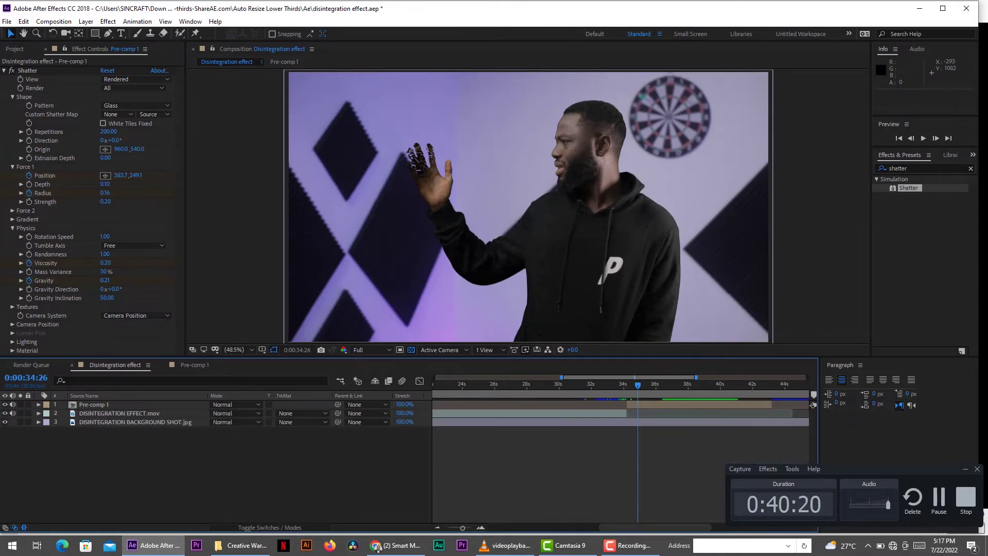
{"action": "left_click", "coordinate": [86, 21]}
{"action": "mouse_move", "coordinate": [128, 33]}
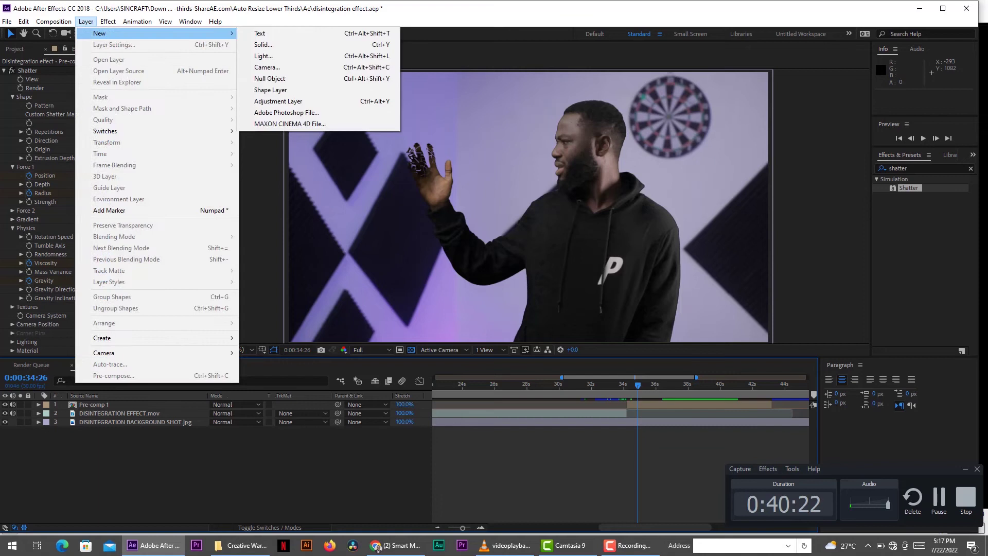
{"action": "left_click", "coordinate": [263, 45]}
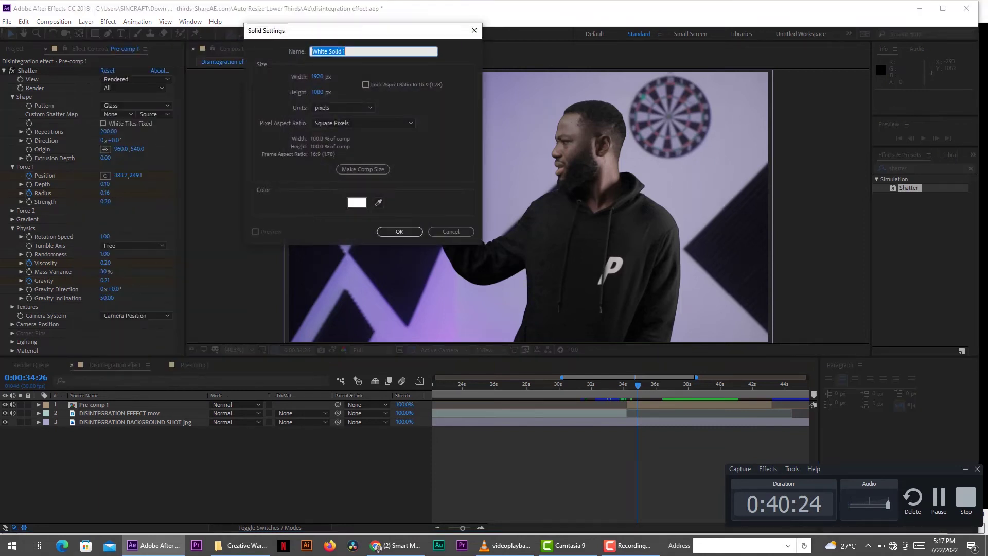
{"action": "left_click", "coordinate": [357, 202]}
{"action": "left_click", "coordinate": [32, 278]}
{"action": "left_click", "coordinate": [261, 172]}
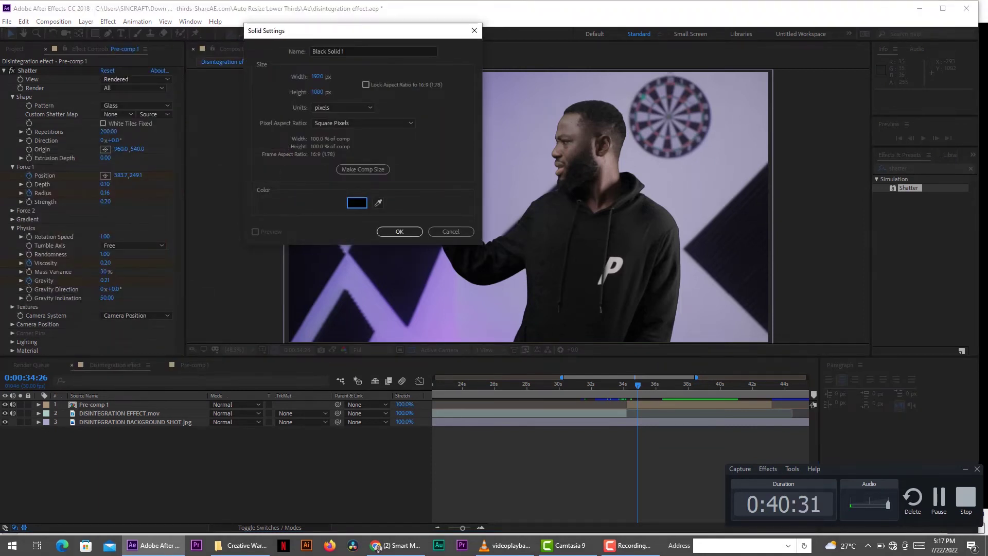
{"action": "left_click", "coordinate": [399, 231]}
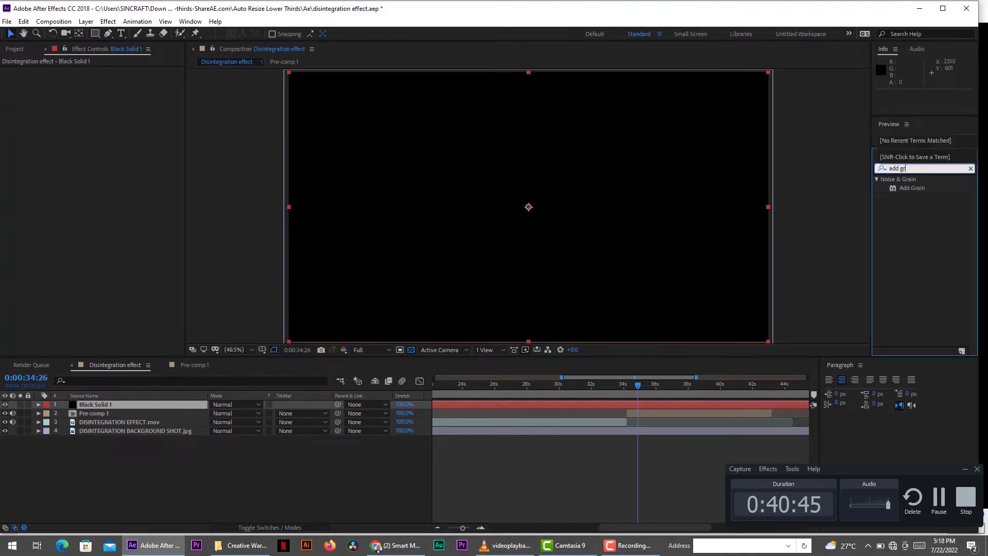
- Apply the Add Grain effect to Black Solid 1 and set its viewing mode to Final Output
{"action": "left_click", "coordinate": [964, 468]}
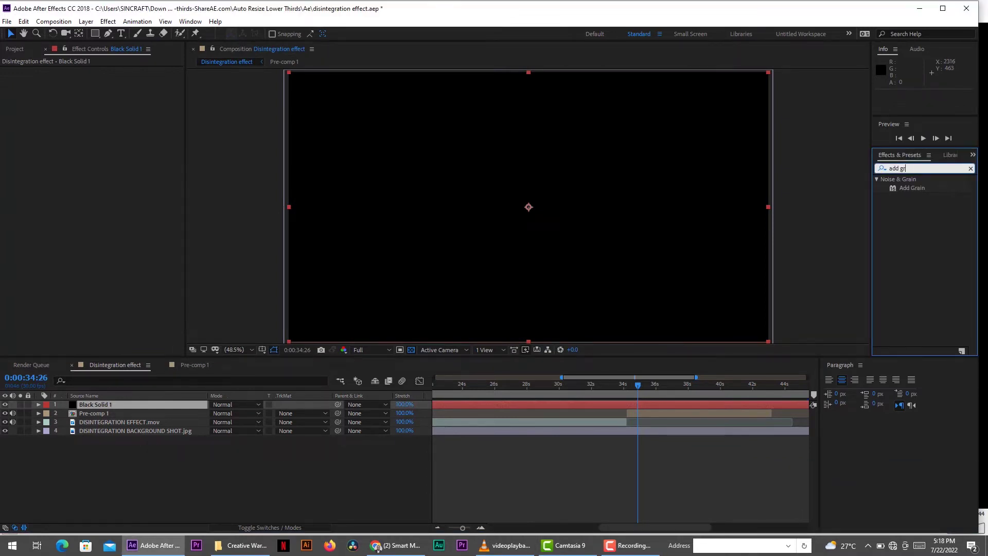
{"action": "left_click_drag", "start_coordinate": [911, 187], "coordinate": [105, 404]}
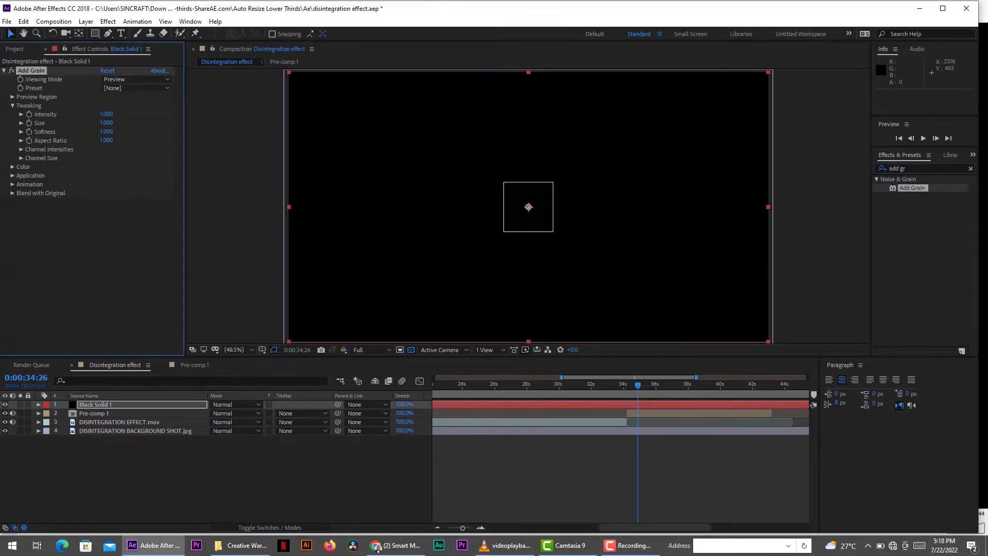
{"action": "left_click", "coordinate": [136, 79]}
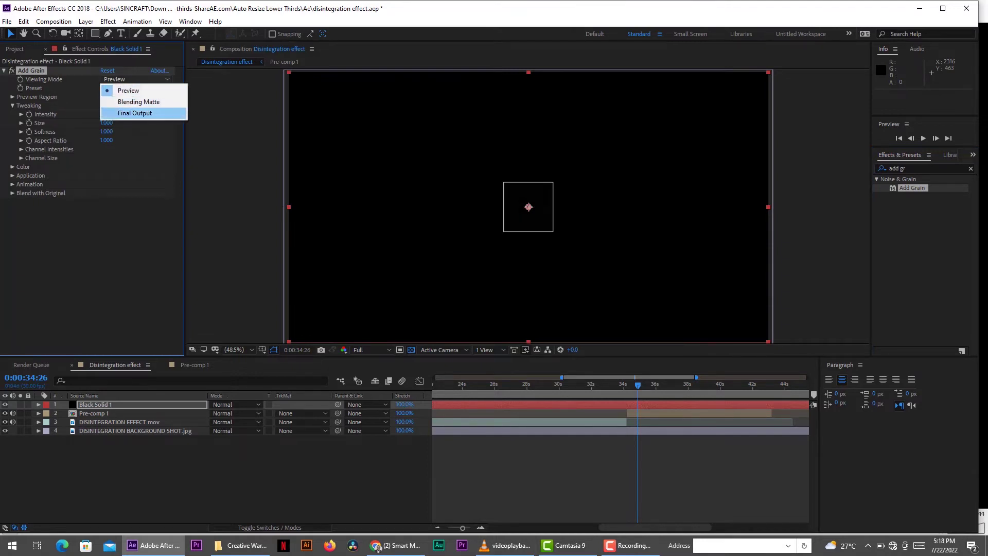
{"action": "left_click", "coordinate": [134, 113]}
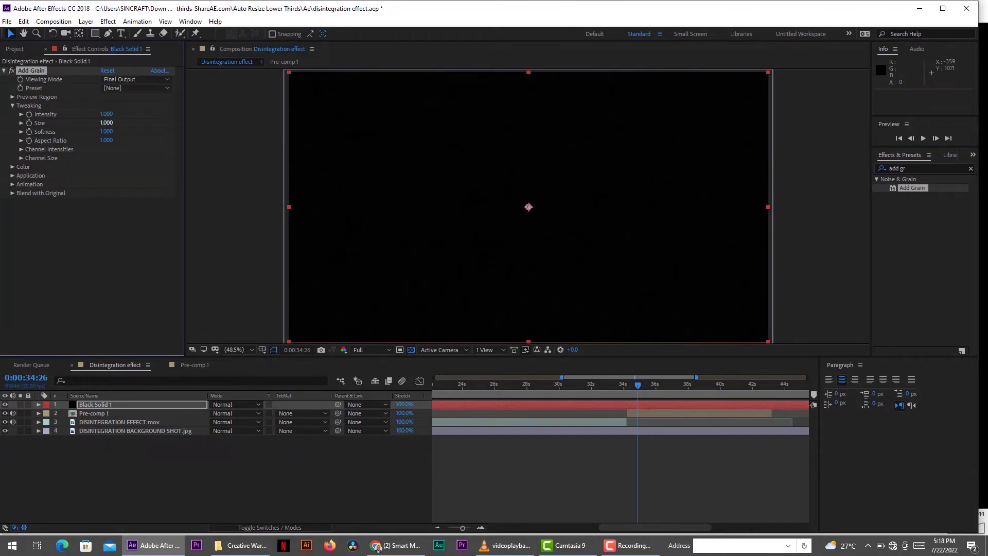
- Set the grain's intensity to 10, size to 10 and softness to 0.02
{"action": "left_click", "coordinate": [106, 114]}
{"action": "type", "text": "10"}
{"action": "key", "text": "Return"}
{"action": "left_click", "coordinate": [106, 123]}
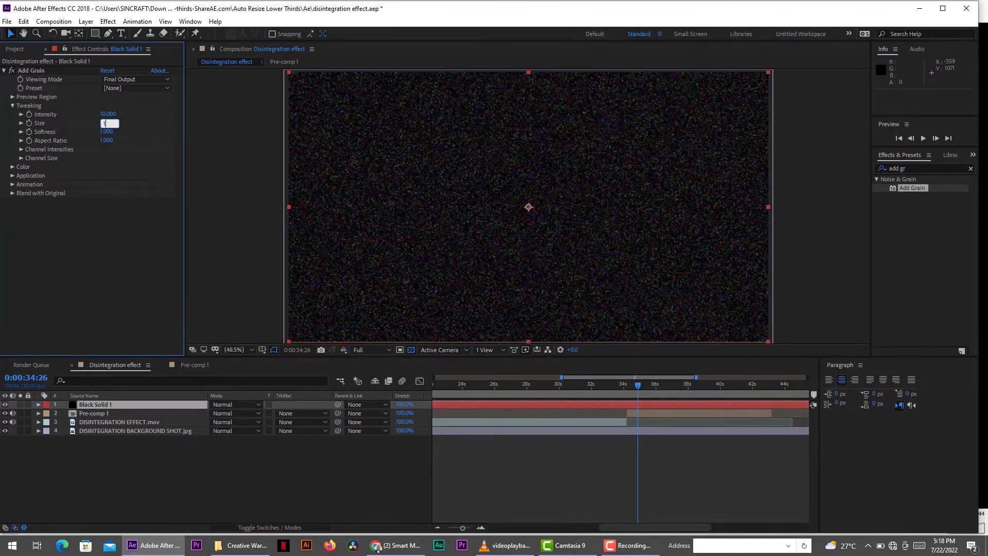
{"action": "key", "text": "Tab"}
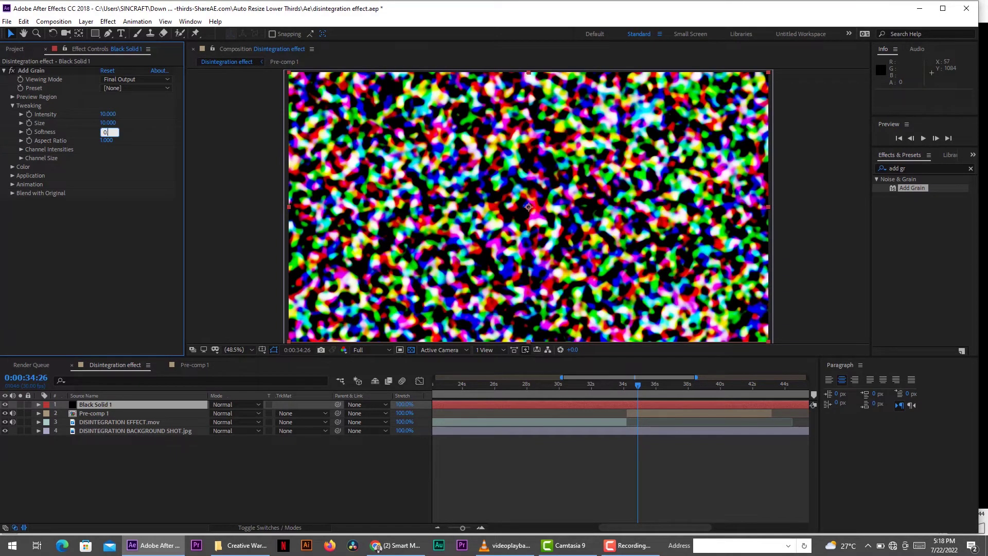
{"action": "type", "text": "0.02"}
{"action": "key", "text": "Return"}
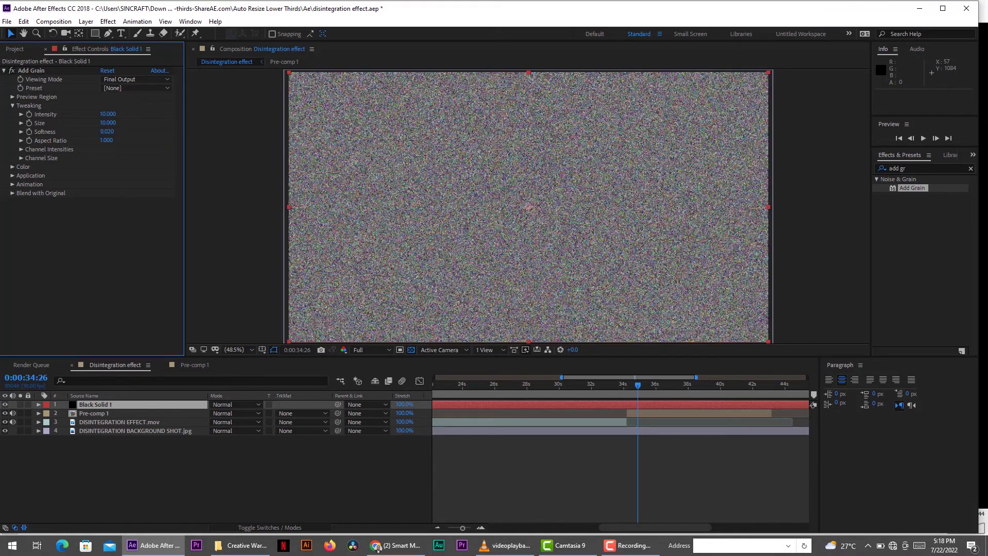
- Make the grain monochromatic and set its animation speed to 0
{"action": "left_click", "coordinate": [12, 167]}
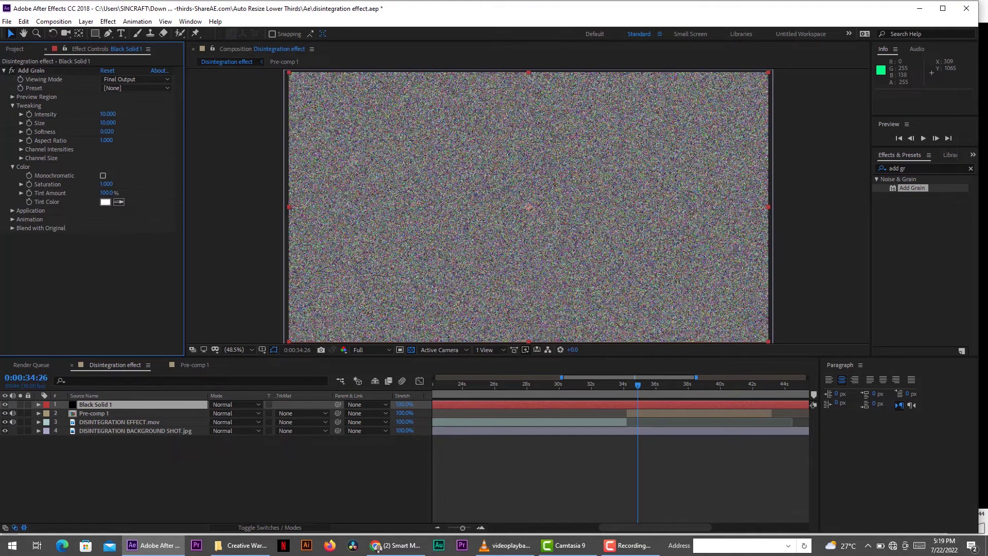
{"action": "left_click", "coordinate": [103, 176]}
{"action": "left_click", "coordinate": [12, 166]}
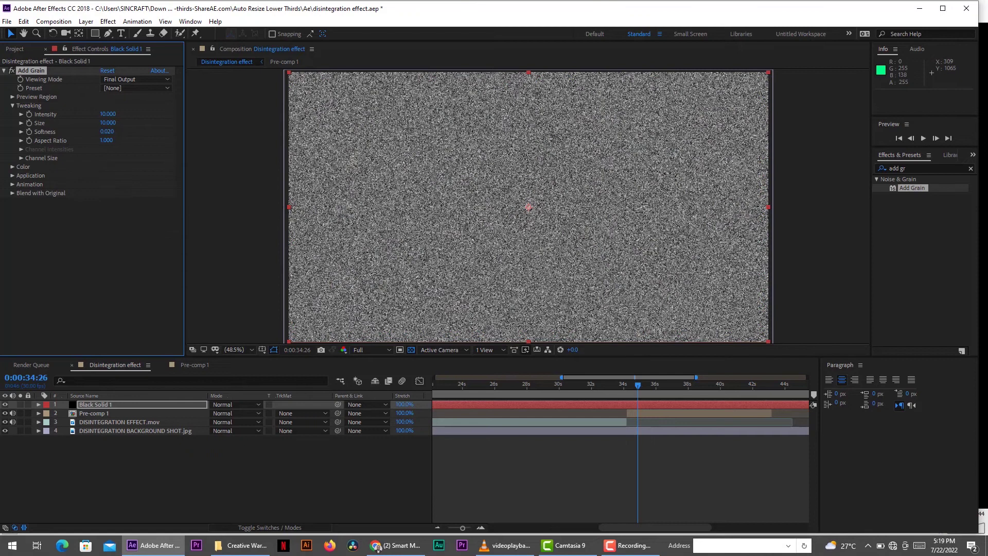
{"action": "left_click", "coordinate": [12, 184]}
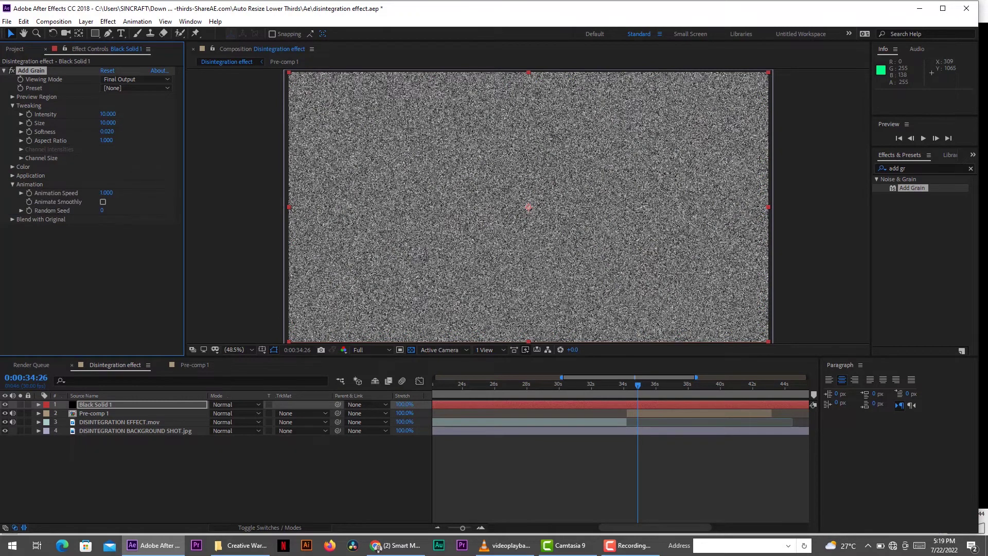
{"action": "left_click_drag", "start_coordinate": [106, 192], "coordinate": [62, 193]}
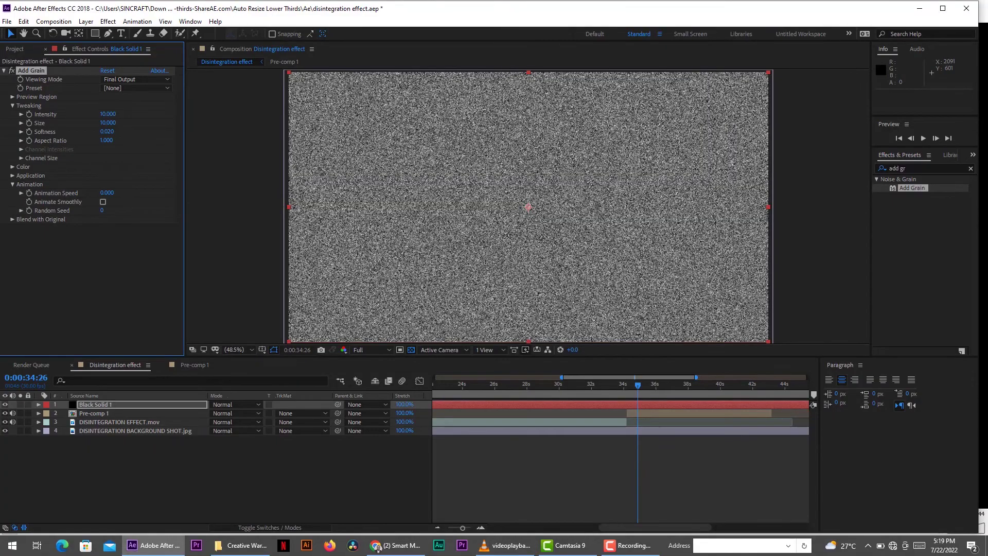
- Hide Black Solid 1, duplicate the Pre-comp 1 layer and place the copy above the solid
{"action": "left_click", "coordinate": [5, 405]}
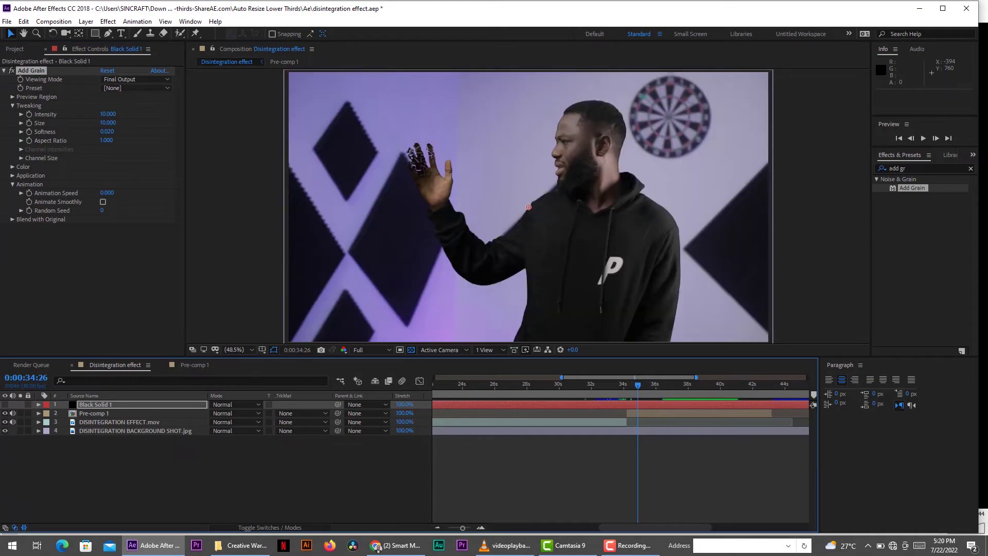
{"action": "left_click", "coordinate": [529, 207]}
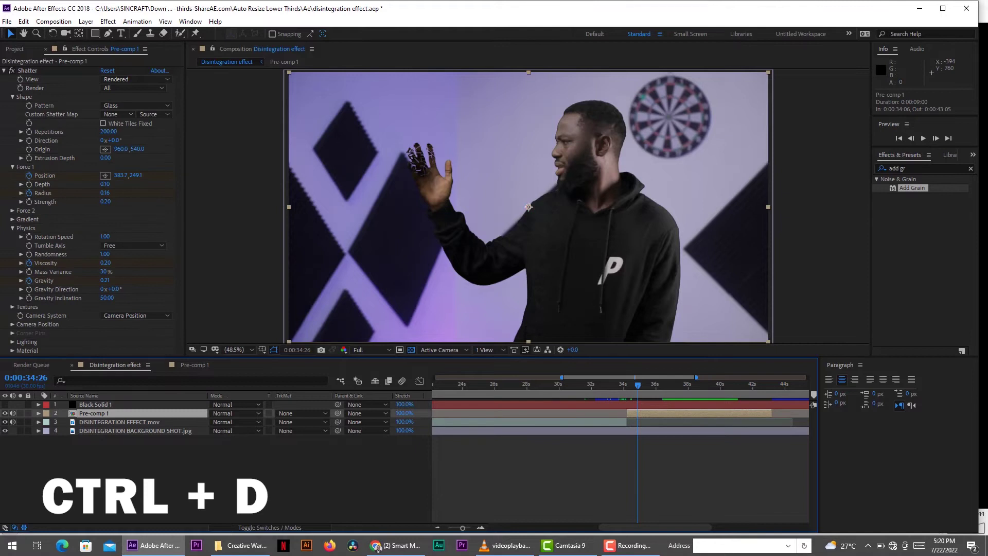
{"action": "key", "text": "ctrl+d"}
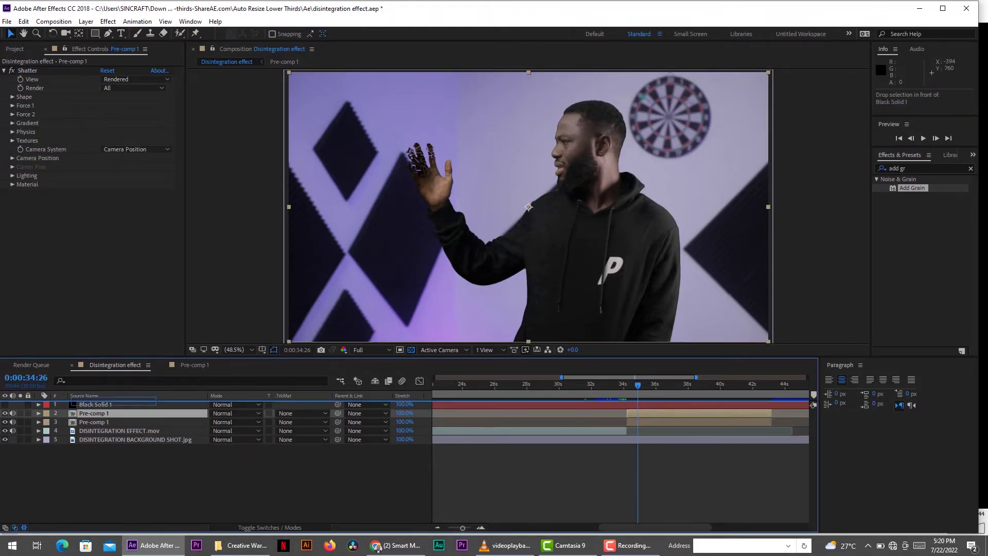
{"action": "key", "text": "ctrl+bracketright"}
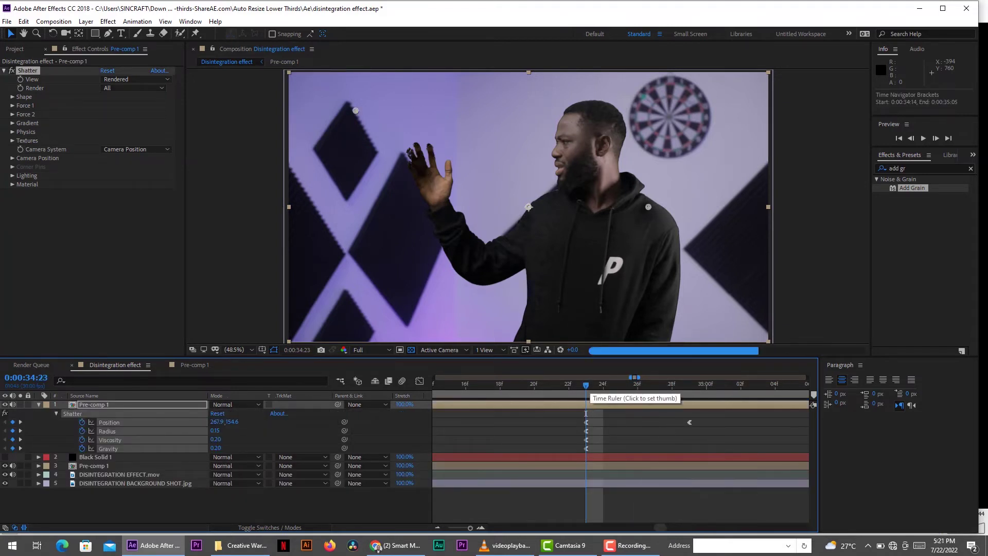
- Set the top Pre-comp 1's Shatter pattern to Custom, using Black Solid 1 with Effects & Masks as the custom shatter map
{"action": "key", "text": "equal"}
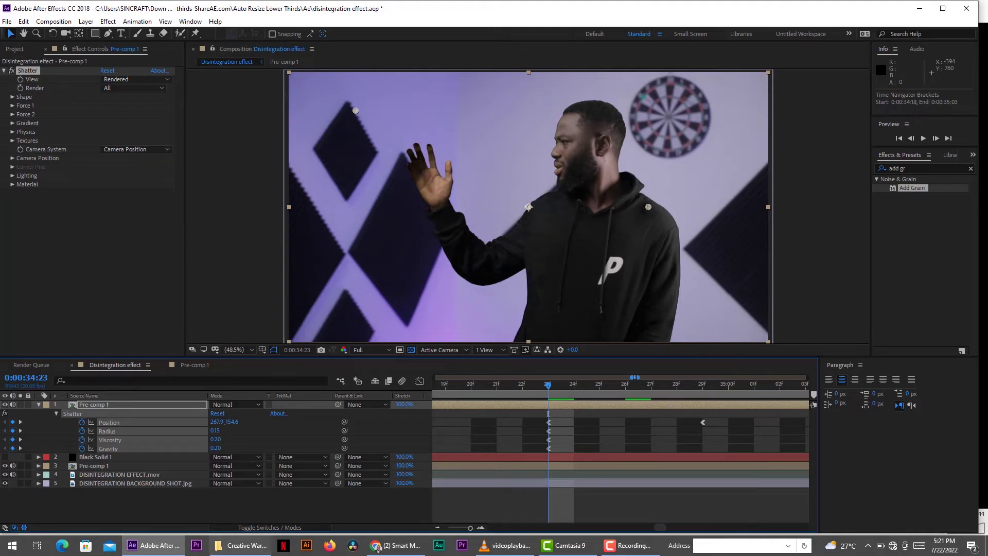
{"action": "left_click", "coordinate": [136, 79]}
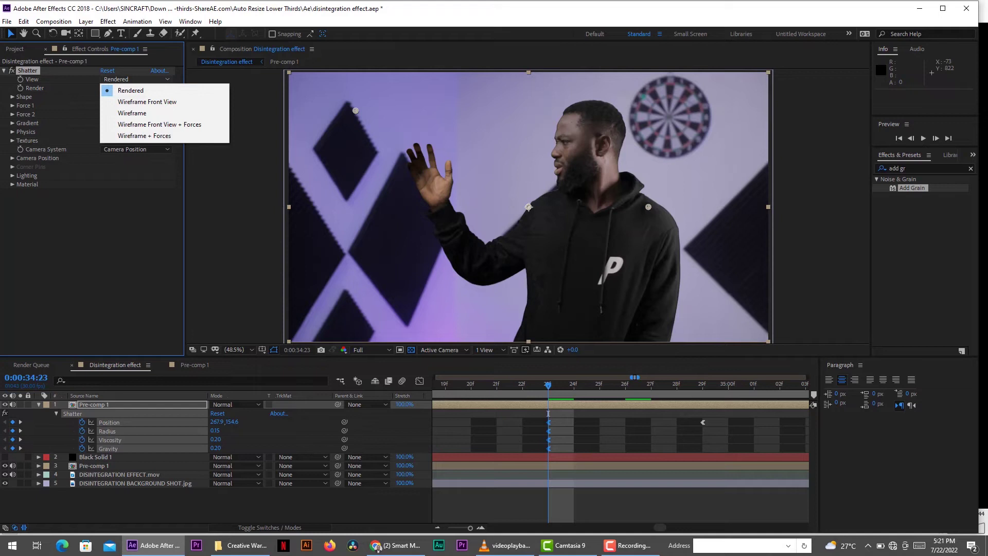
{"action": "left_click", "coordinate": [130, 90]}
{"action": "left_click", "coordinate": [12, 97]}
{"action": "left_click", "coordinate": [135, 105]}
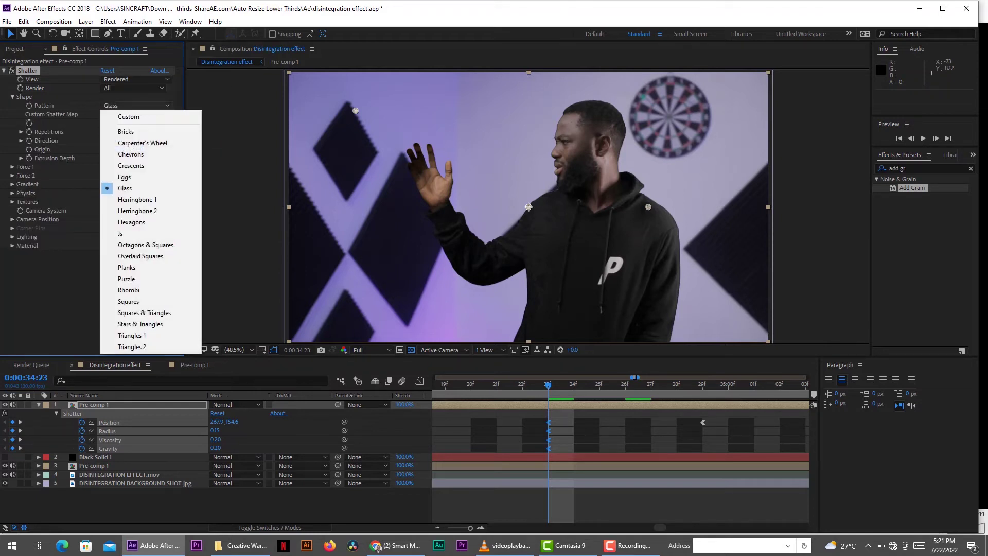
{"action": "left_click", "coordinate": [116, 114]}
{"action": "left_click", "coordinate": [118, 114]}
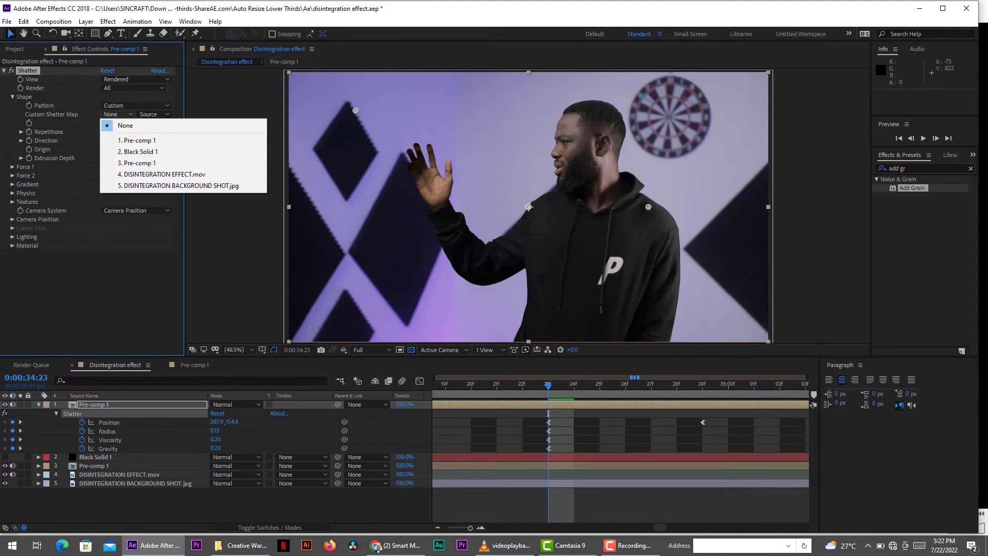
{"action": "left_click", "coordinate": [138, 152]}
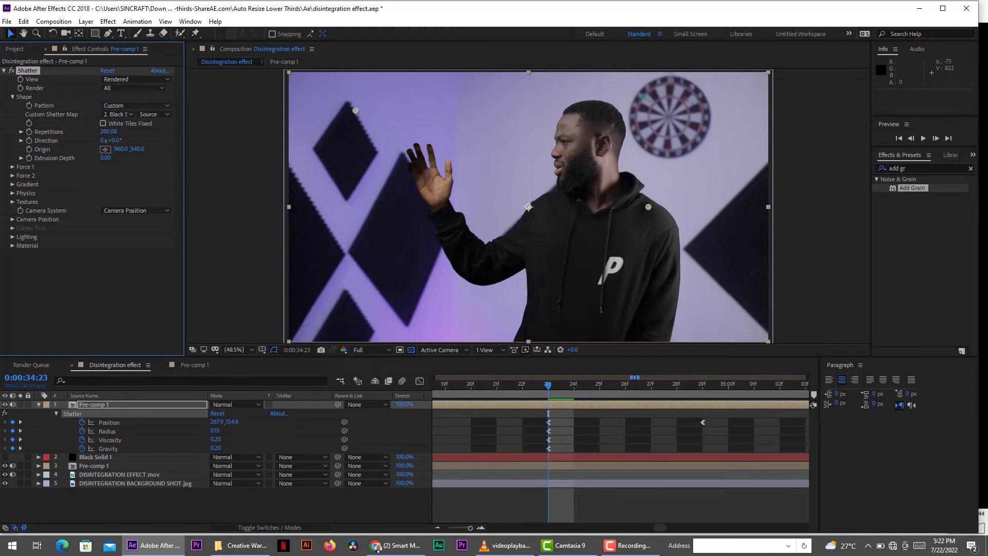
{"action": "left_click", "coordinate": [154, 115]}
{"action": "left_click", "coordinate": [175, 148]}
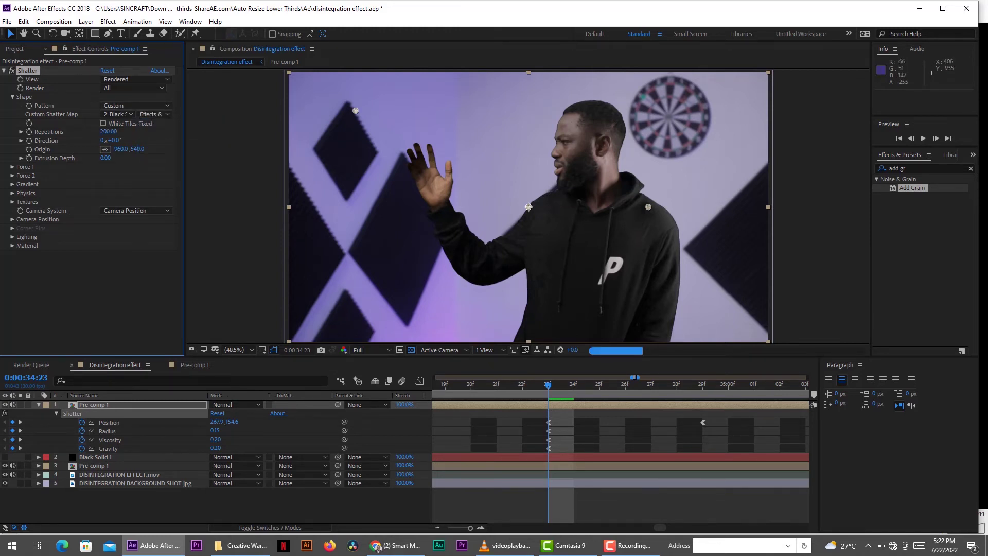
- Set the extrusion depth of the top Pre-comp 1's Shatter shape to 0.05
{"action": "left_click", "coordinate": [105, 158]}
{"action": "type", "text": "0.05"}
{"action": "key", "text": "Return"}
- At 0:00:34:23, set Shatter's viscosity to 0.15, gravity to 0.4 and gravity inclination to 40
{"action": "left_click", "coordinate": [12, 193]}
{"action": "left_click", "coordinate": [105, 228]}
{"action": "type", "text": "0"}
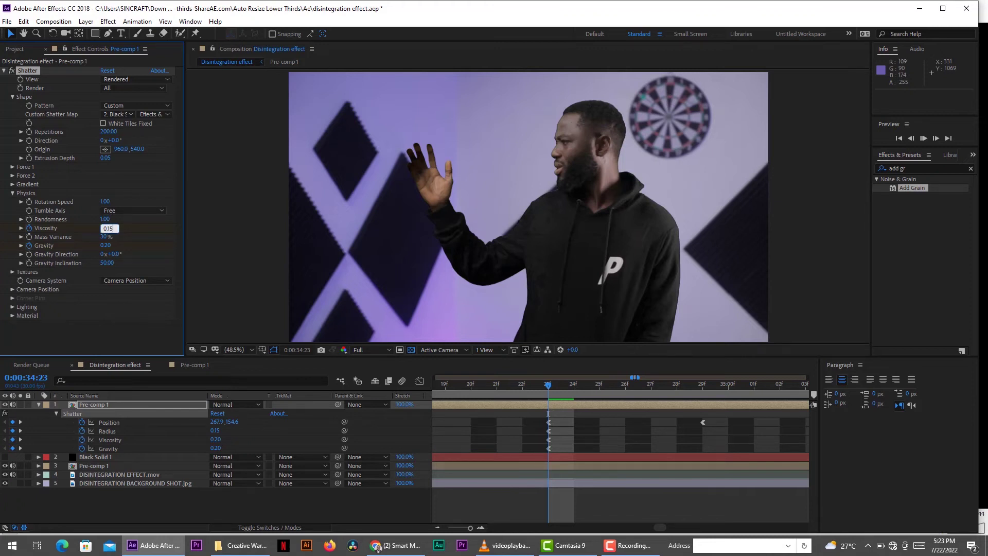
{"action": "type", "text": ".15"}
{"action": "key", "text": "Tab"}
{"action": "key", "text": "Tab"}
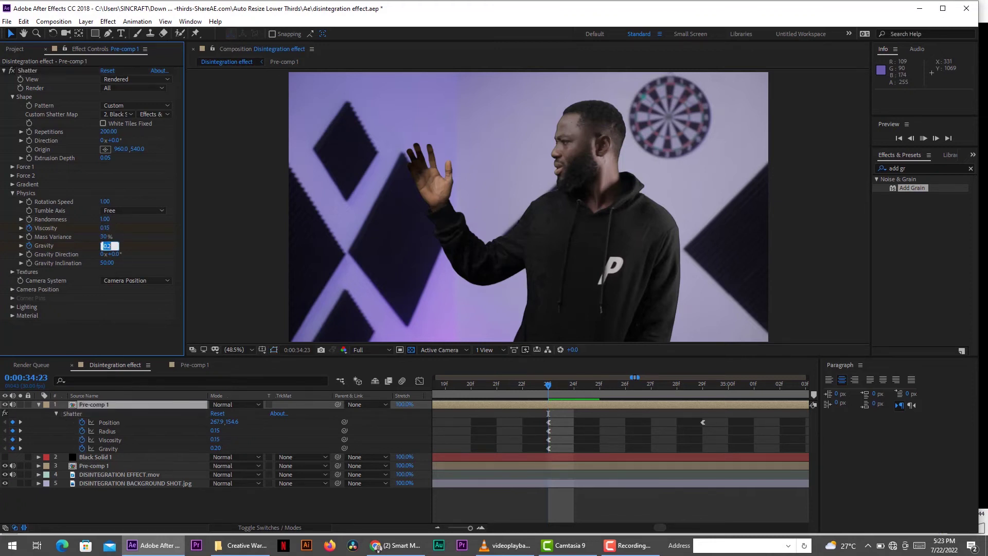
{"action": "type", "text": "0.4"}
{"action": "key", "text": "Return"}
{"action": "left_click", "coordinate": [107, 262]}
{"action": "type", "text": "40"}
{"action": "key", "text": "Return"}
- At the end keyframes at 0:00:39:17, set the top Pre-comp 1's Shatter gravity to 0.8
{"action": "key", "text": "minus"}
{"action": "key", "text": "minus"}
{"action": "key", "text": "minus"}
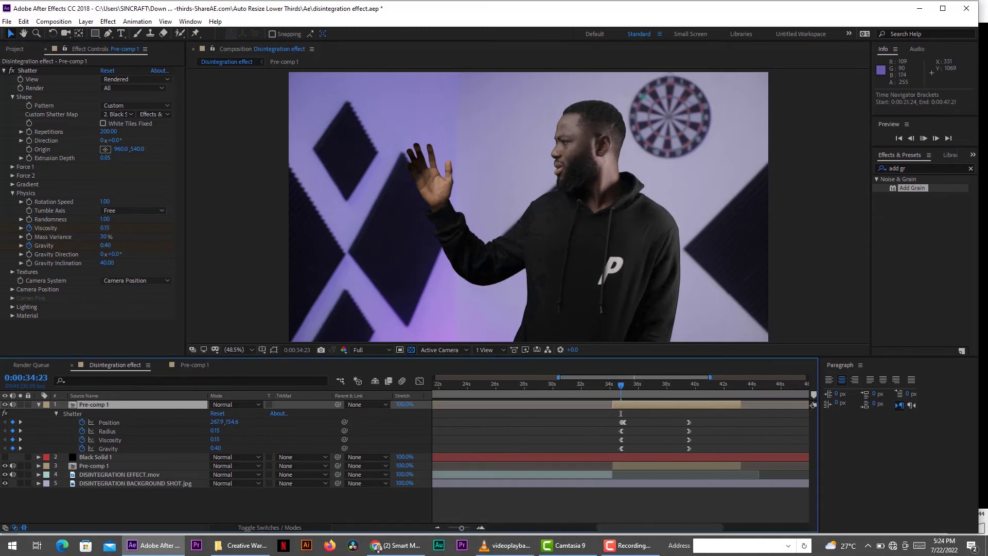
{"action": "left_click_drag", "start_coordinate": [620, 385], "coordinate": [687, 385]}
{"action": "key", "text": "equal"}
{"action": "key", "text": "equal"}
{"action": "key", "text": "equal"}
{"action": "left_click", "coordinate": [709, 386]}
{"action": "key", "text": "equal"}
{"action": "key", "text": "equal"}
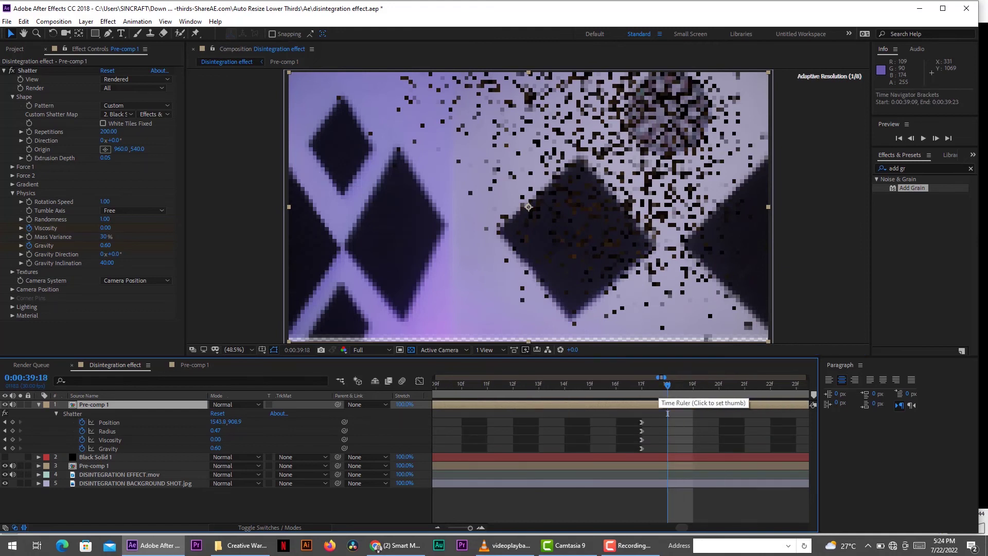
{"action": "left_click", "coordinate": [654, 386]}
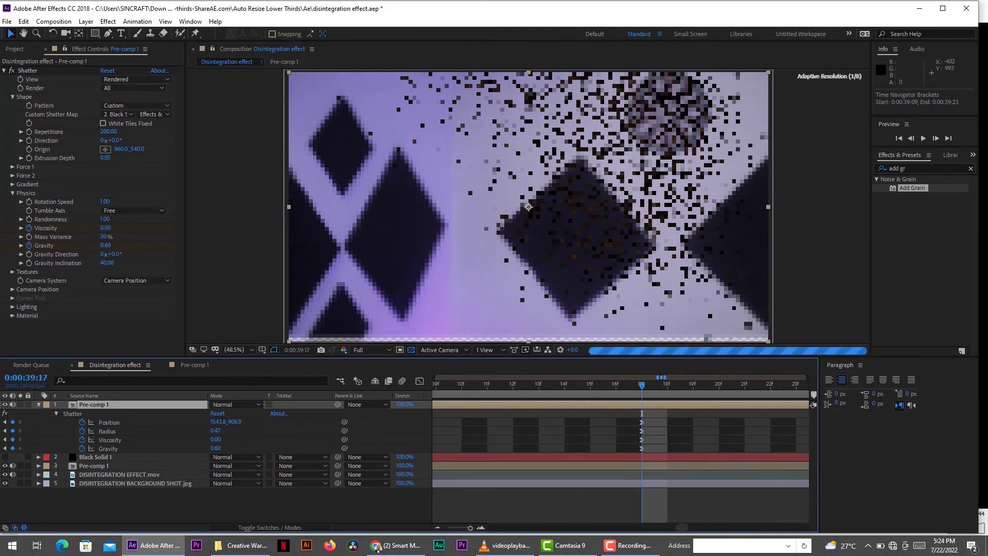
{"action": "left_click", "coordinate": [105, 246]}
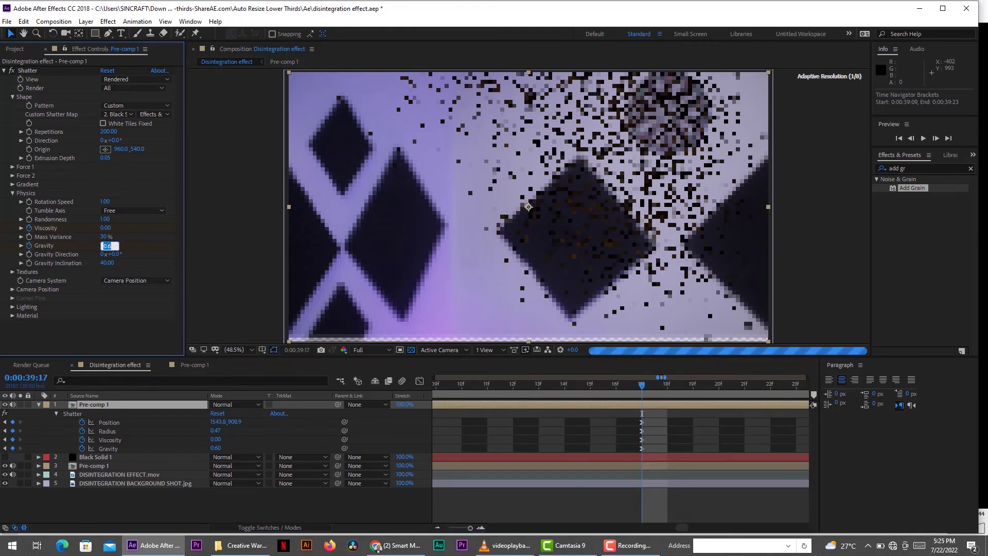
{"action": "type", "text": "0"}
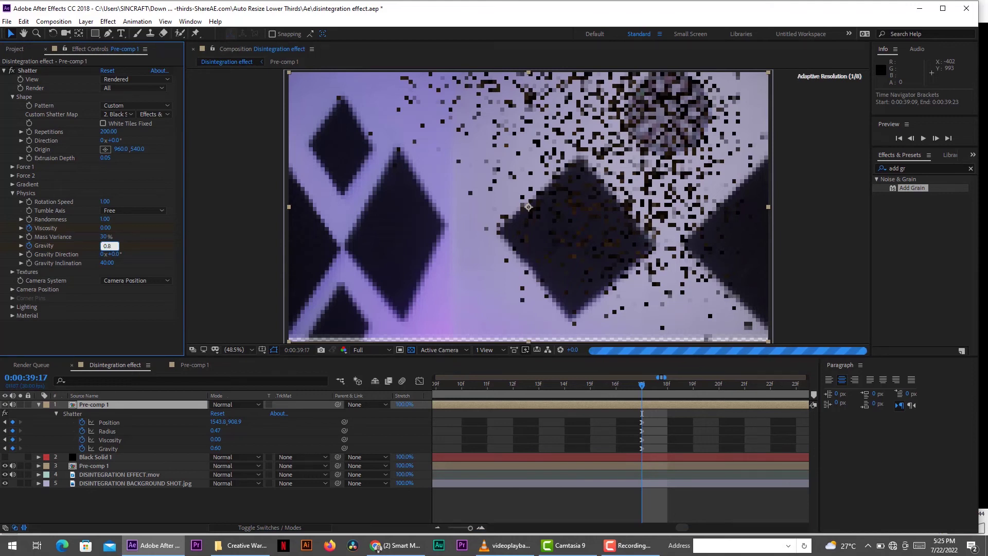
{"action": "type", "text": ".8"}
{"action": "key", "text": "Return"}
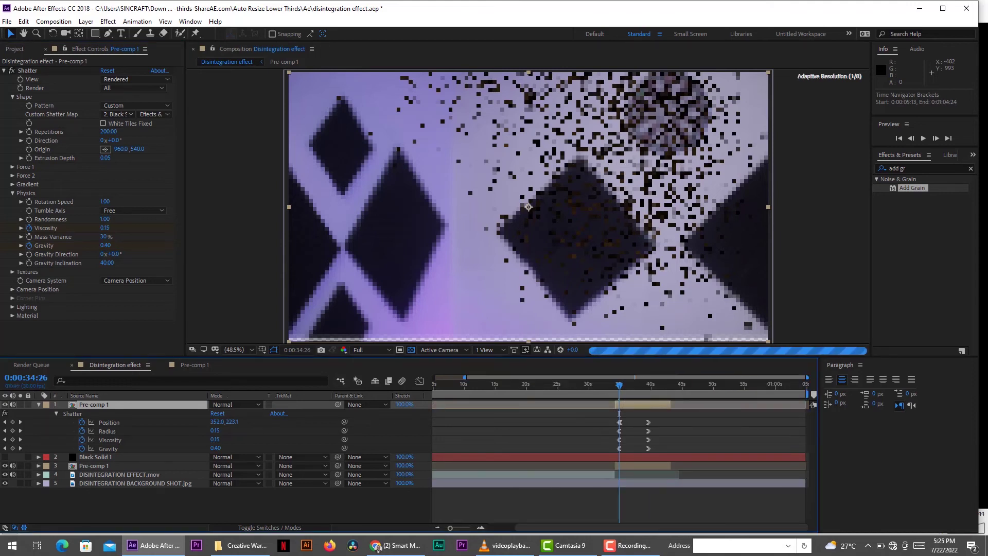